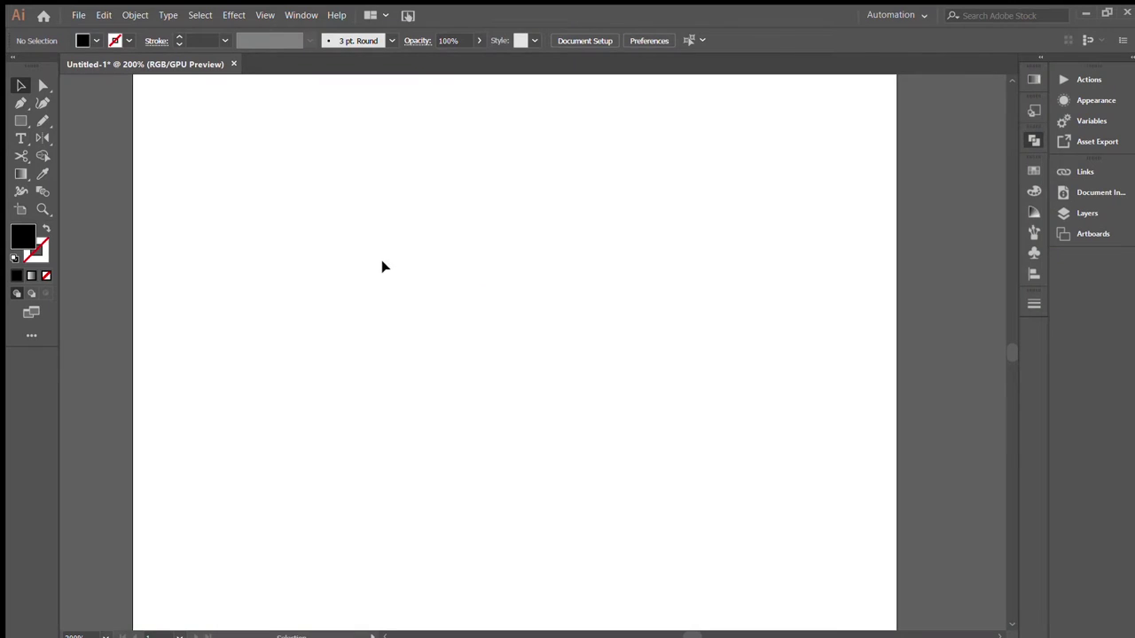
Add an 'AC LOGO' text label and move it to the artboard's upper-left corner.
key("t")
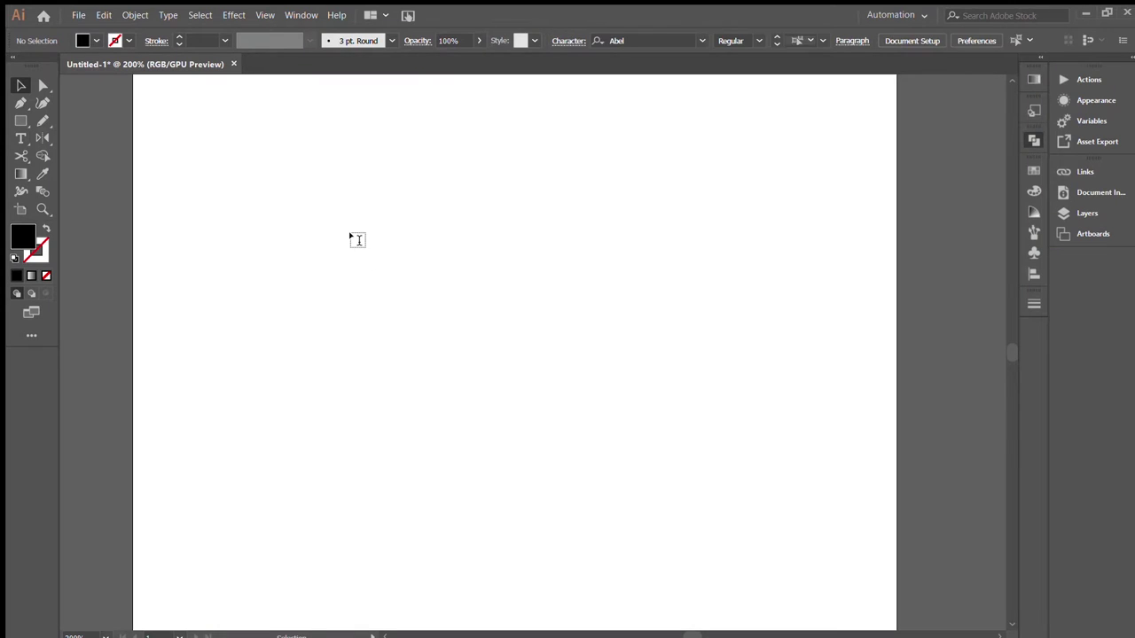
left_click(353, 238)
type("AC LOGO")
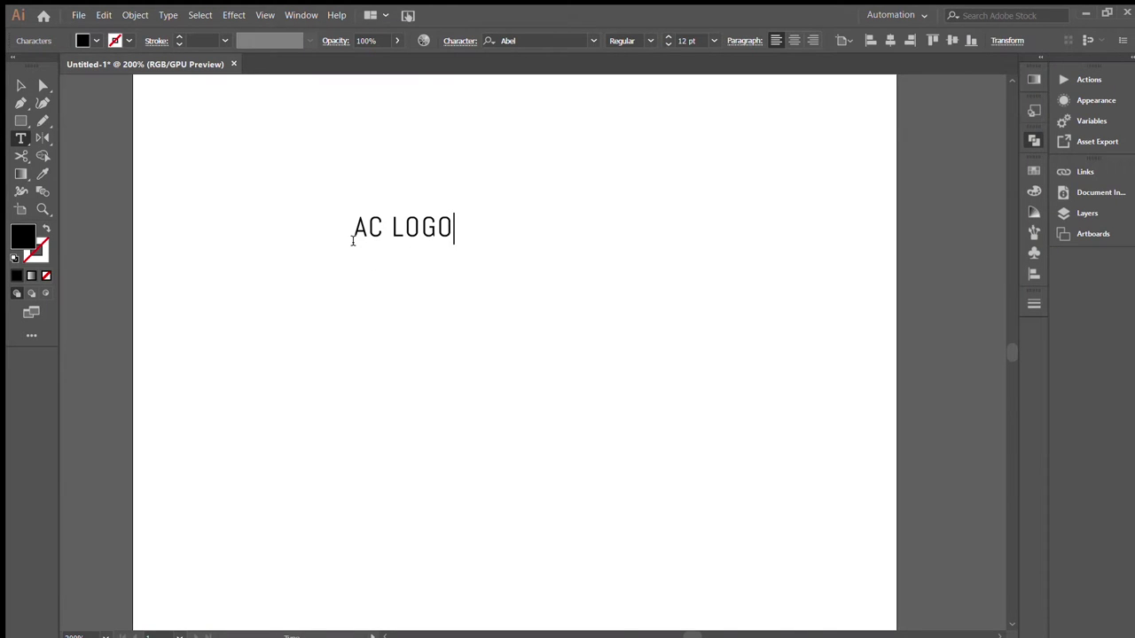
key("Escape")
left_click_drag(372, 227, 211, 111)
left_click(434, 305)
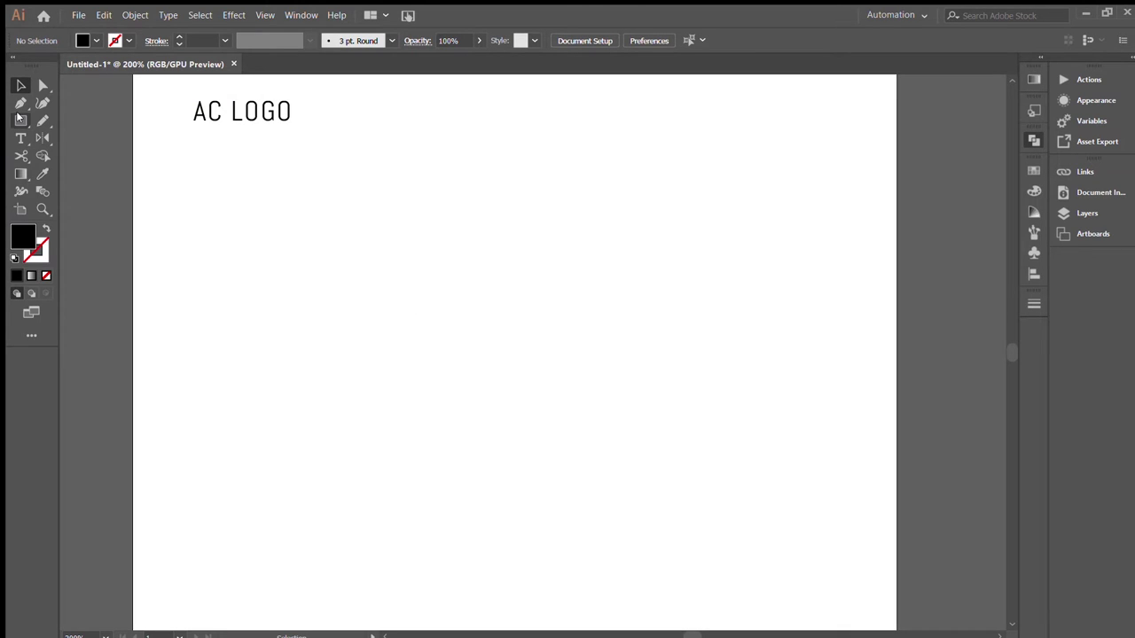
Draw a three-point star triangle and centre it horizontally and vertically on the artboard.
key("m")
mouse_move(399, 258)
left_mouse_down()
mouse_move(514, 353)
mouse_move(521, 318)
left_mouse_up()
key("Down")
key("Down")
key("v")
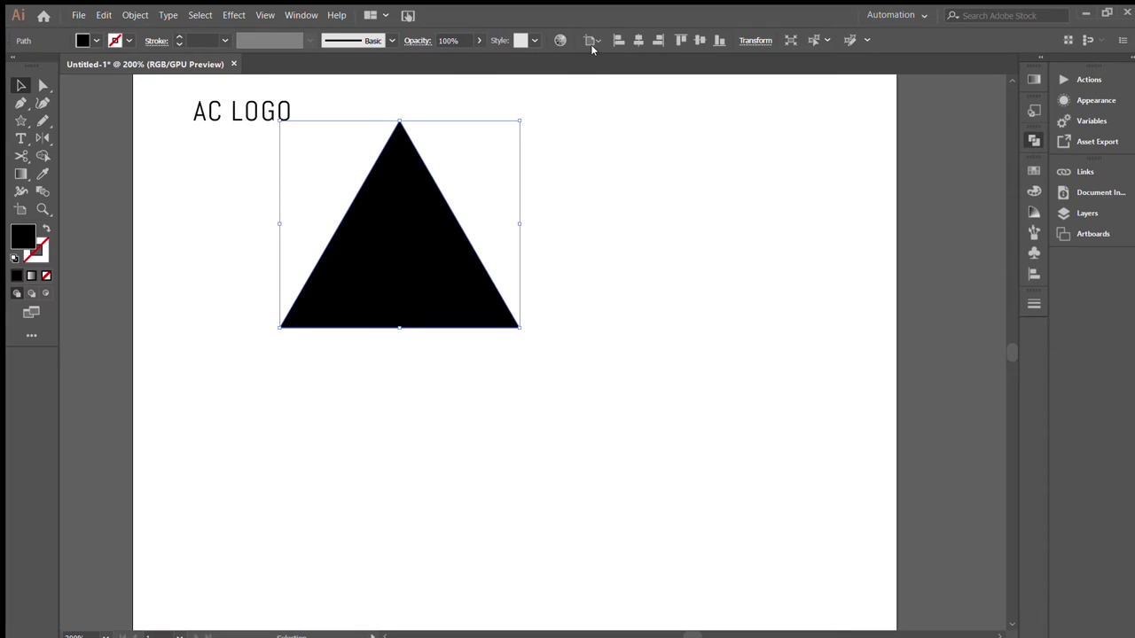
left_click(638, 40)
left_click(700, 40)
left_click(662, 332)
Scale a smaller centred copy of the triangle inside it and fine-tune its size and position.
left_click(524, 379)
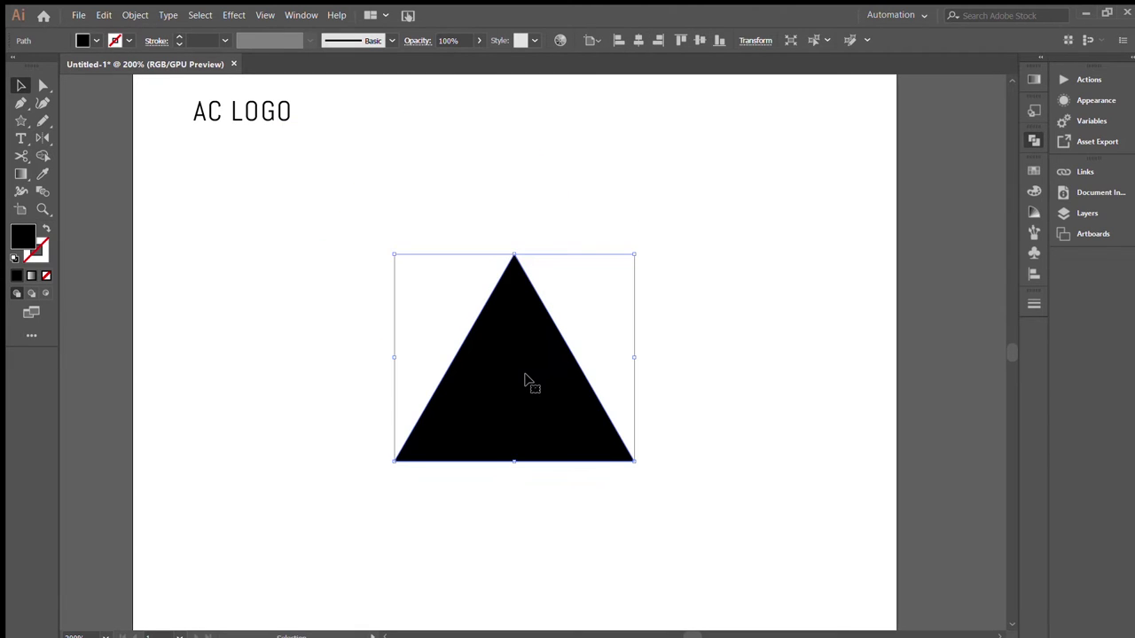
left_click_drag(636, 256, 567, 271)
left_click_drag(514, 402, 515, 433)
left_click_drag(583, 313, 574, 323)
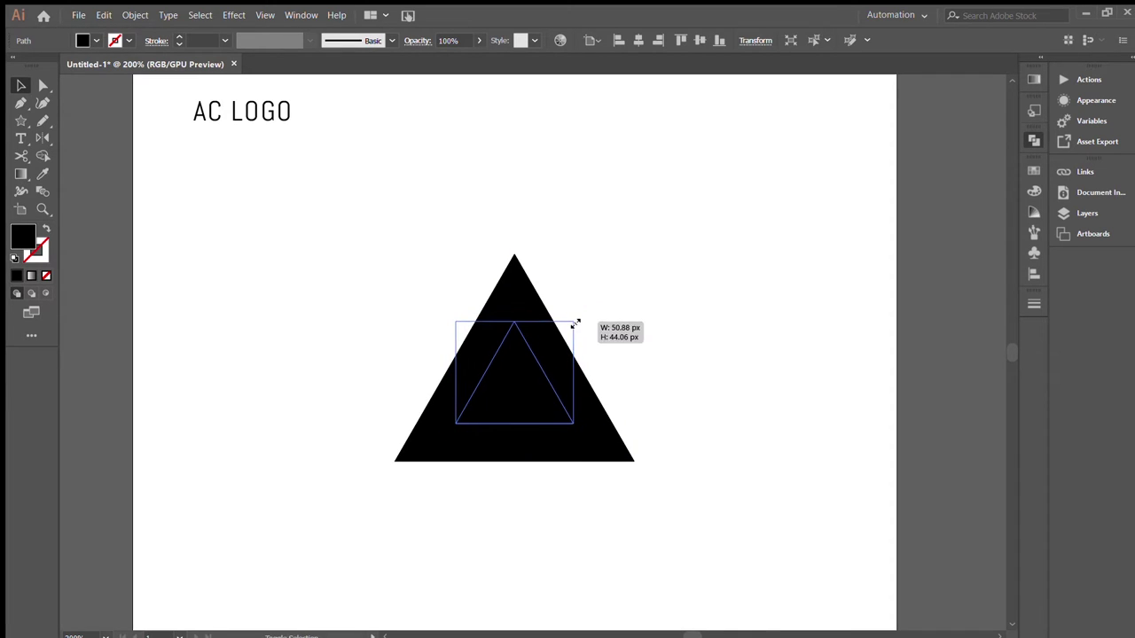
left_click_drag(535, 355, 534, 360)
Fill the inner triangle white and select both triangles together.
left_click(468, 456, "shift")
key("shift+m")
key("v")
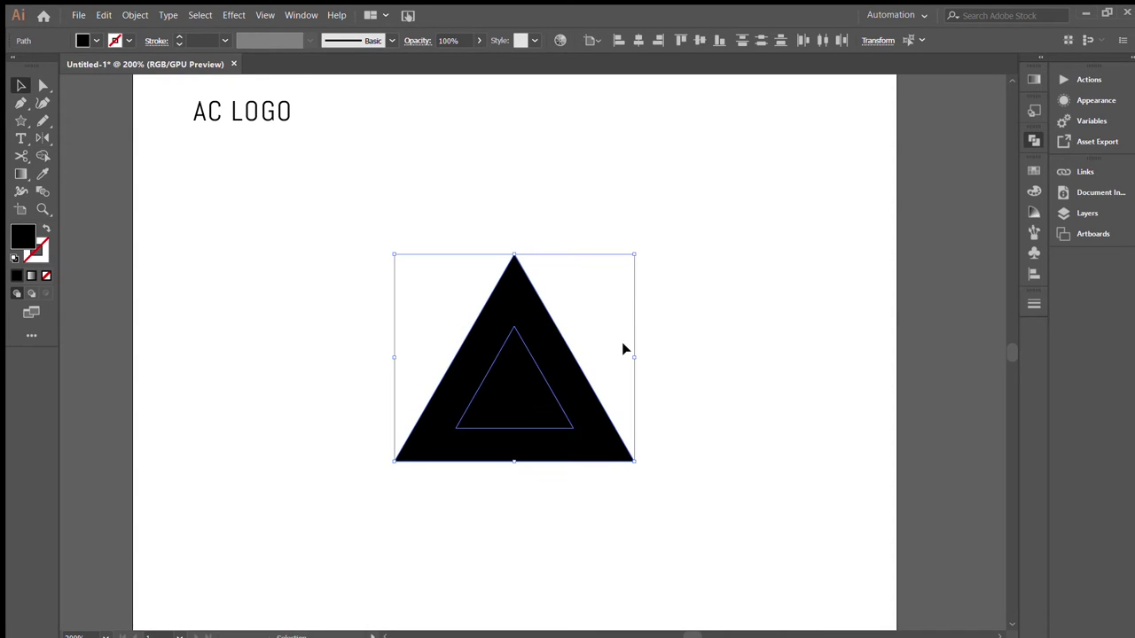
left_click(506, 400)
left_click(630, 368)
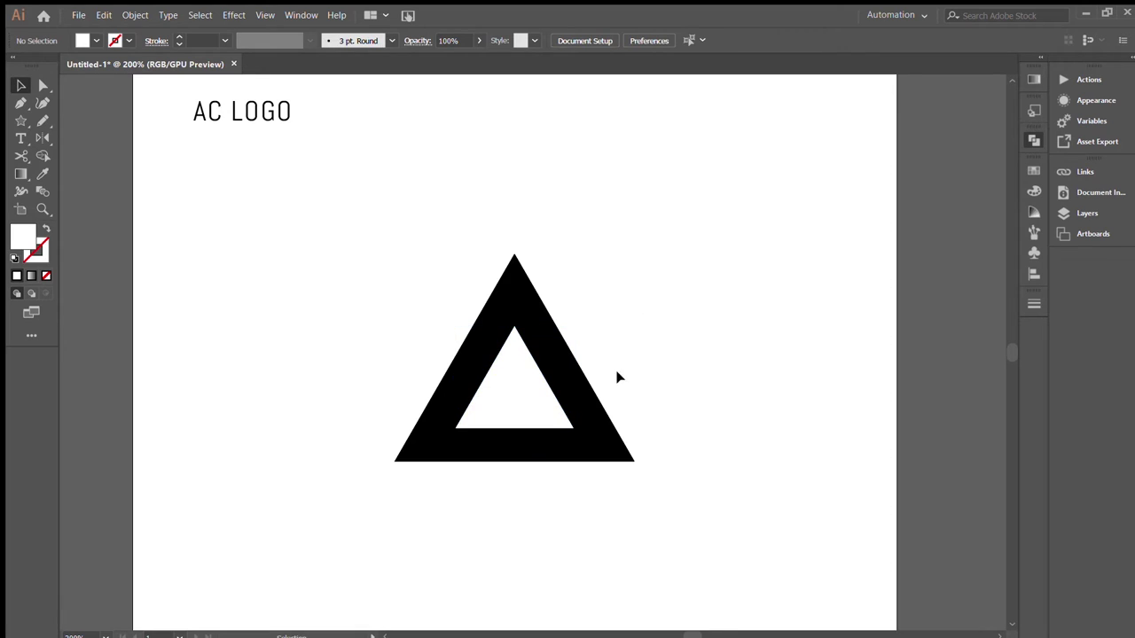
left_click_drag(616, 340, 380, 491)
Scale both triangles up and adjust the zoom on them.
left_click_drag(622, 228, 664, 189)
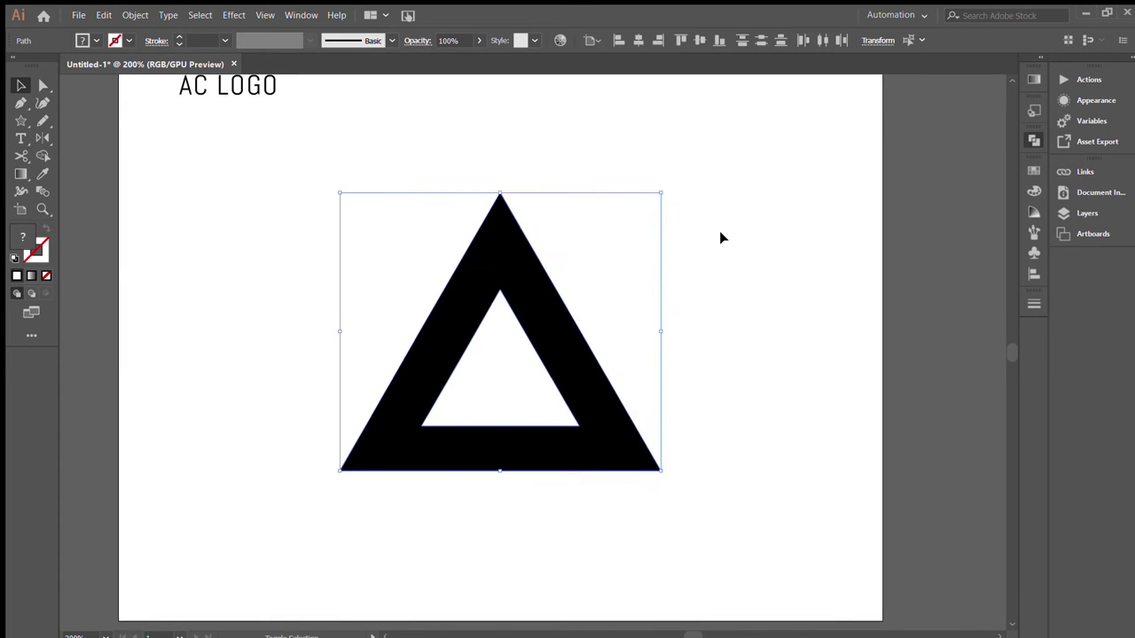
left_click(702, 220)
key("ctrl+plus")
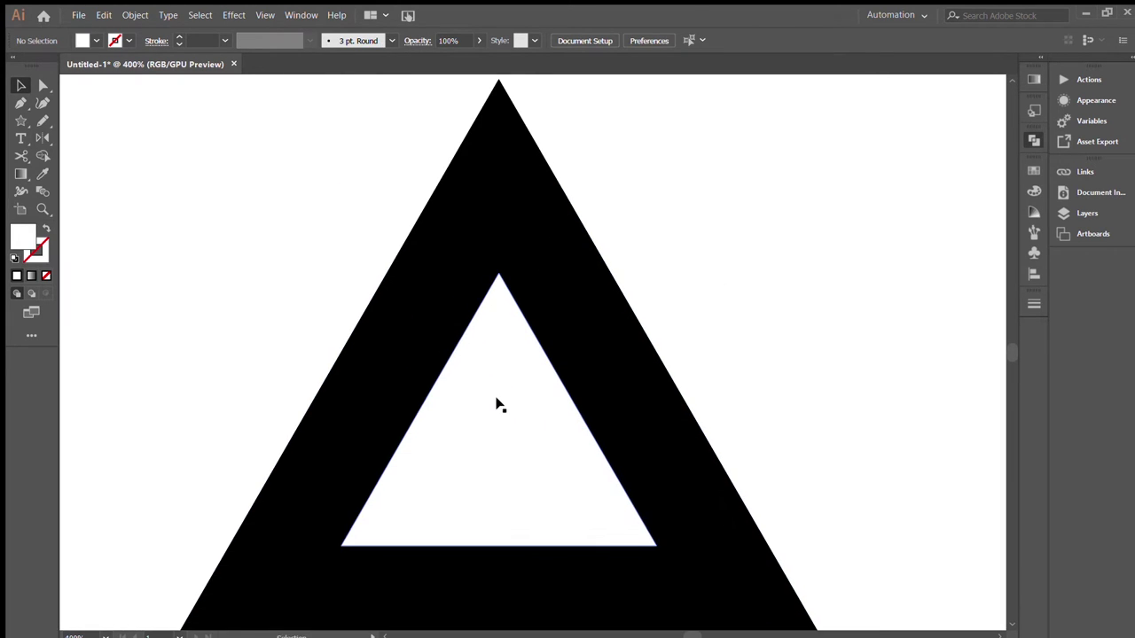
key("ctrl+minus")
Draw a white rectangle across the triangle and rotate it into a horizontal bar position.
key("m")
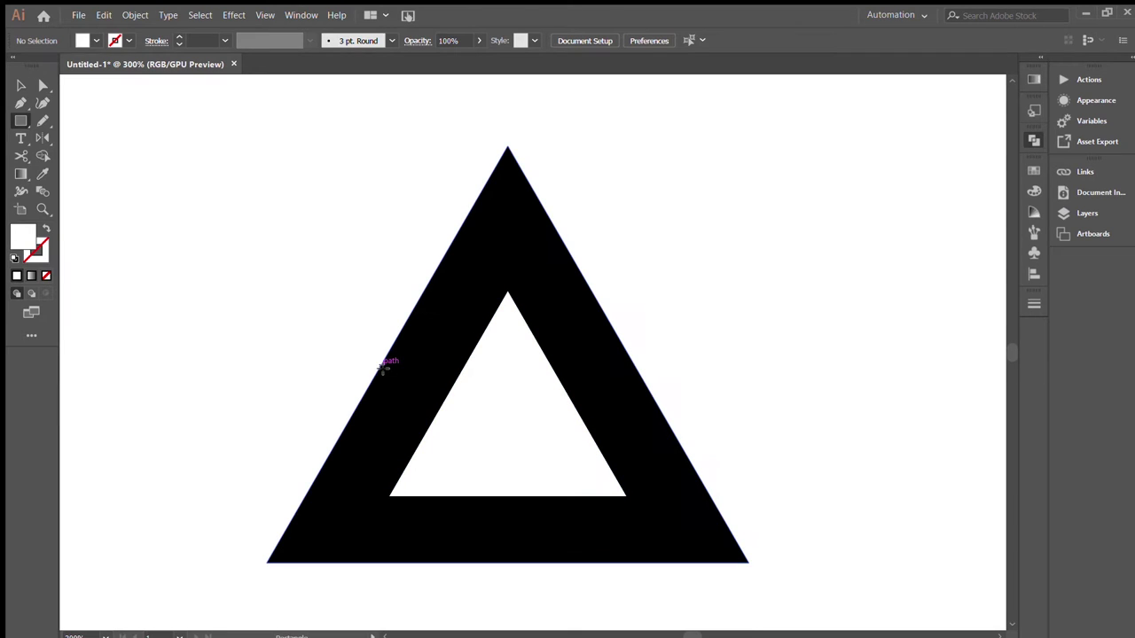
left_click_drag(356, 371, 558, 430)
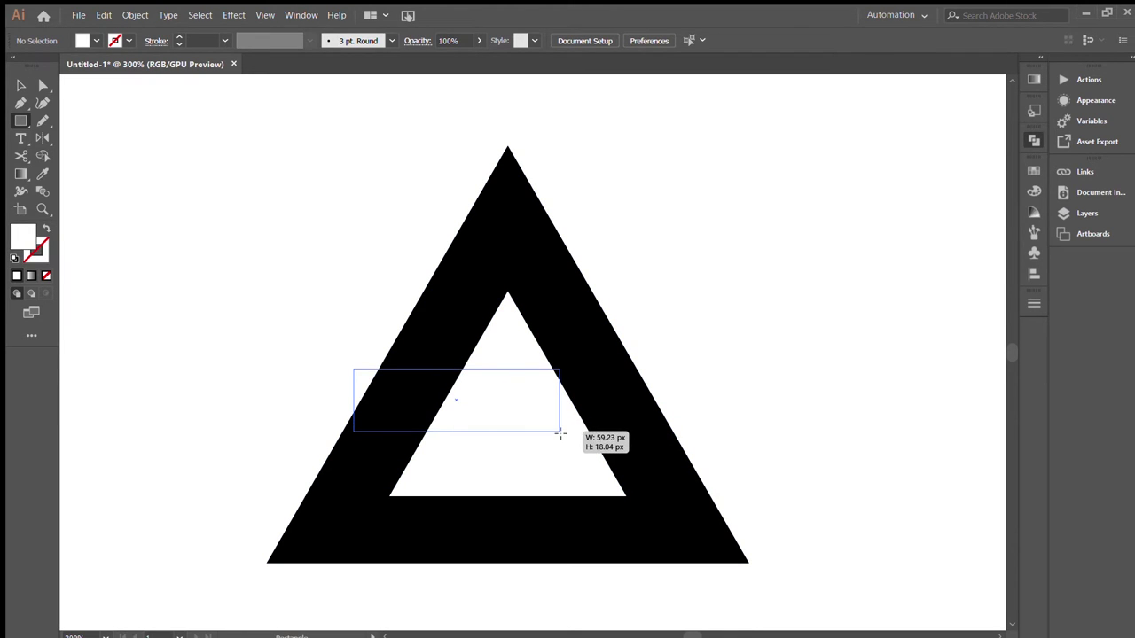
key("v")
mouse_move(567, 371)
left_mouse_down()
mouse_move(503, 295)
mouse_move(488, 223)
left_mouse_up()
left_click_drag(461, 369, 428, 361)
left_click_drag(365, 490, 380, 462)
left_click_drag(391, 423, 384, 424)
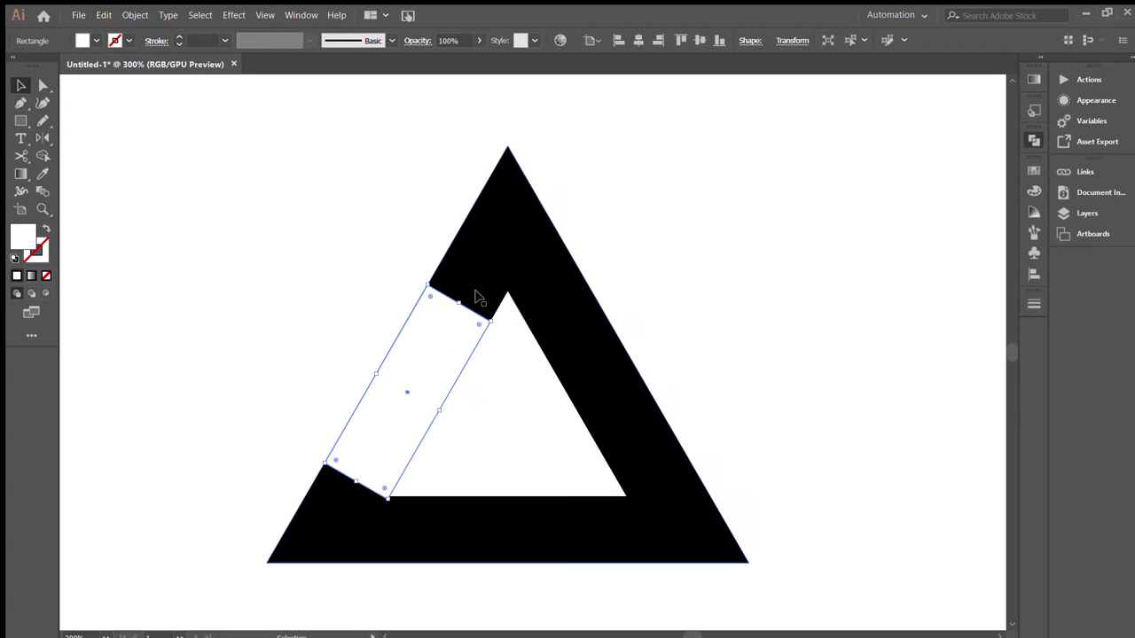
left_click_drag(463, 299, 526, 393)
Give the rectangle the triangle's black fill with the Eyedropper and move it into place.
key("i")
left_click(446, 266)
key("v")
left_click_drag(486, 360, 580, 358)
left_click(656, 308)
mouse_move(488, 395)
left_mouse_down()
mouse_move(524, 409)
mouse_move(494, 422)
mouse_move(524, 398)
left_mouse_up()
Enlarge the inner white triangle slightly and slim the black crossbar.
left_click(506, 325)
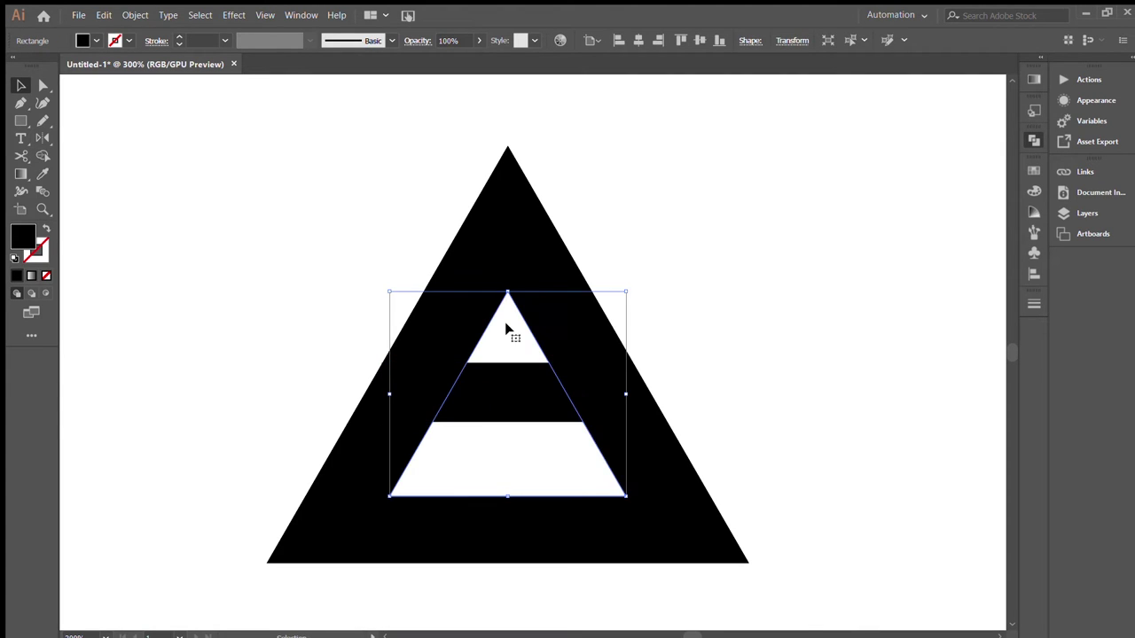
left_click_drag(626, 291, 636, 284)
left_click(529, 385)
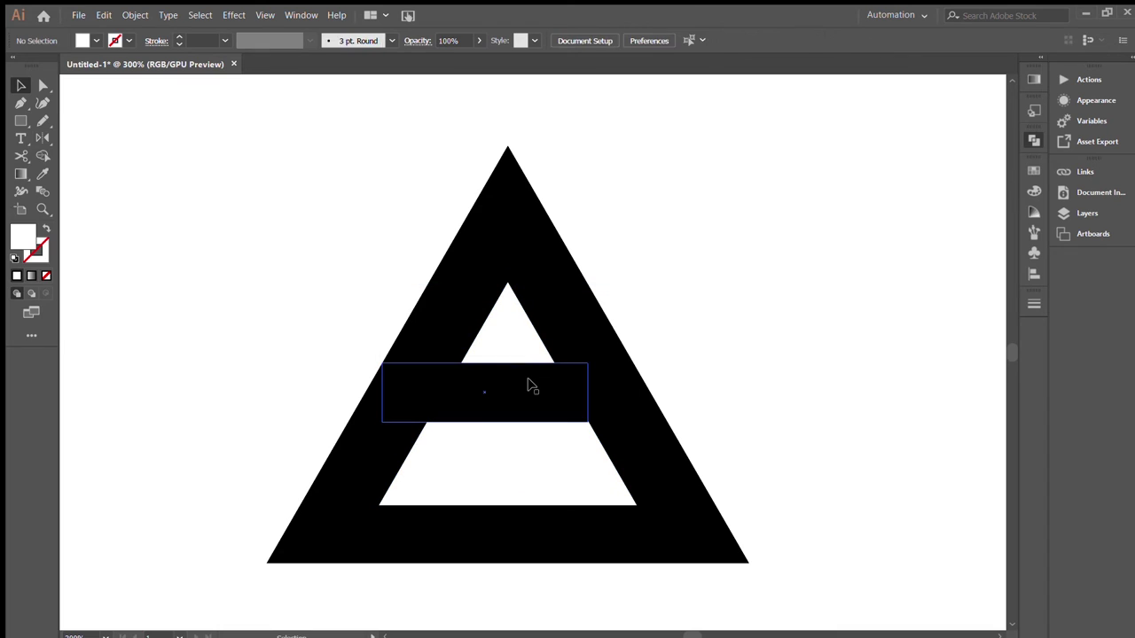
left_click_drag(488, 424, 487, 427)
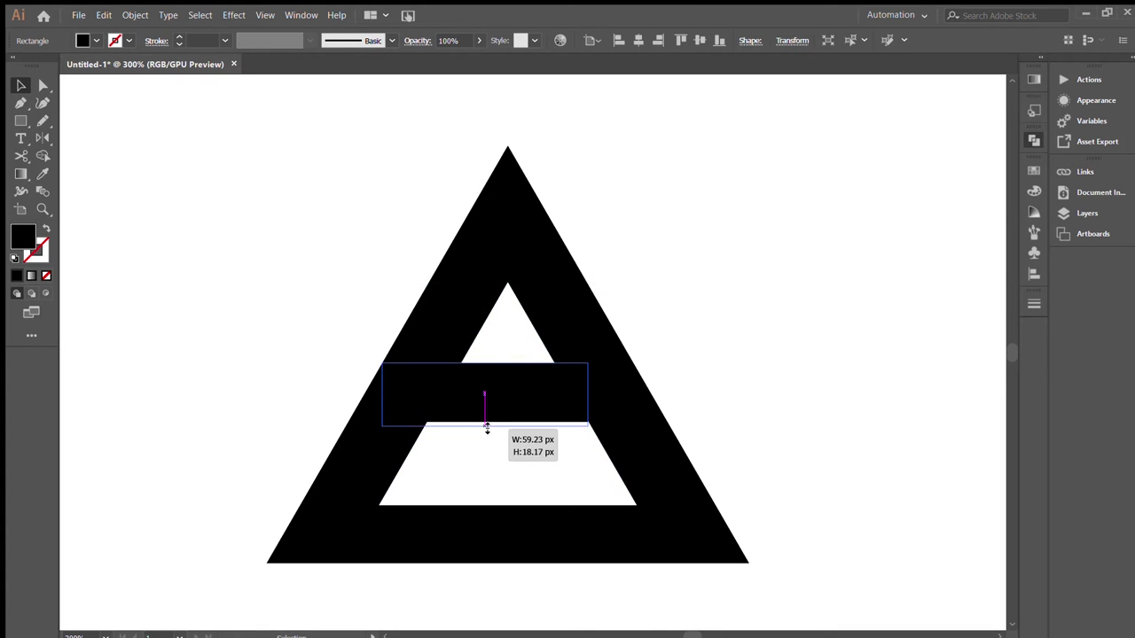
left_click(739, 340)
left_click_drag(539, 389, 572, 390)
left_click(641, 334)
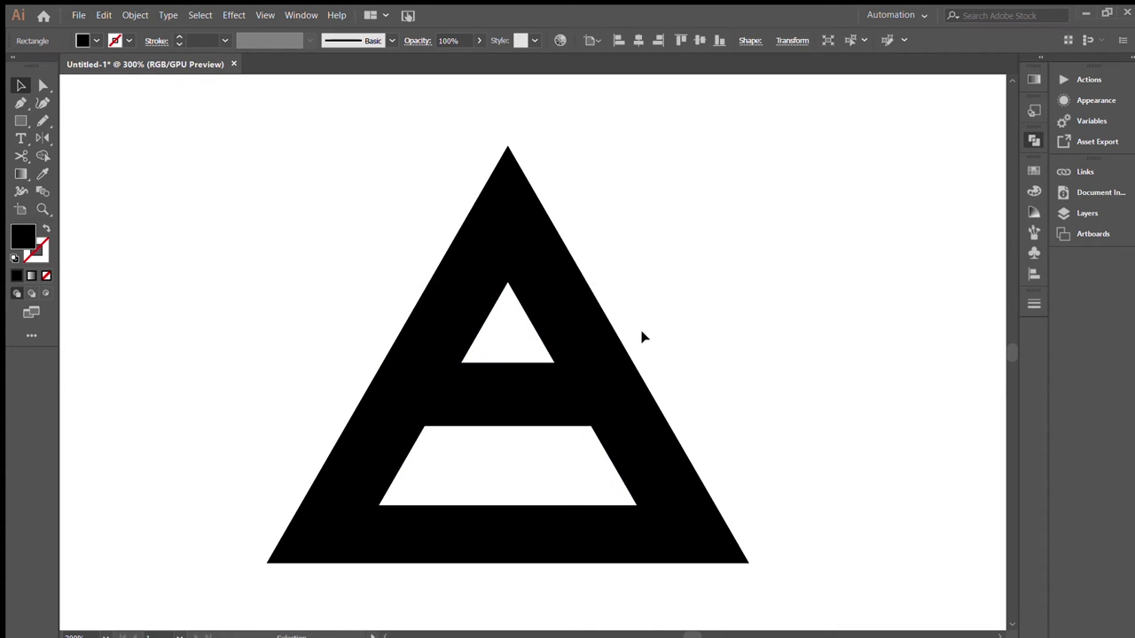
Reposition the crossbar and merge it into the triangle with Shape Builder.
mouse_move(435, 381)
left_mouse_down()
mouse_move(435, 321)
mouse_move(375, 330)
left_mouse_up()
left_click_drag(490, 300, 482, 342)
left_click(645, 313)
mouse_move(642, 314)
left_mouse_down()
mouse_move(362, 472)
mouse_move(370, 436)
left_mouse_up()
key("shift+m")
left_click_drag(379, 349, 532, 350)
left_click_drag(578, 380, 571, 323)
left_click(461, 402)
Draw a black filler rectangle over the crossbar gap and lower-right leg.
key("v")
left_click(750, 337)
key("m")
mouse_move(422, 337)
left_mouse_down()
mouse_move(646, 499)
mouse_move(747, 502)
mouse_move(709, 497)
left_mouse_up()
Cut the rectangle's overlap as a notch with Shape Builder, then copy the A shifted left.
key("ctrl+a")
key("shift+m")
left_click(671, 494, "alt")
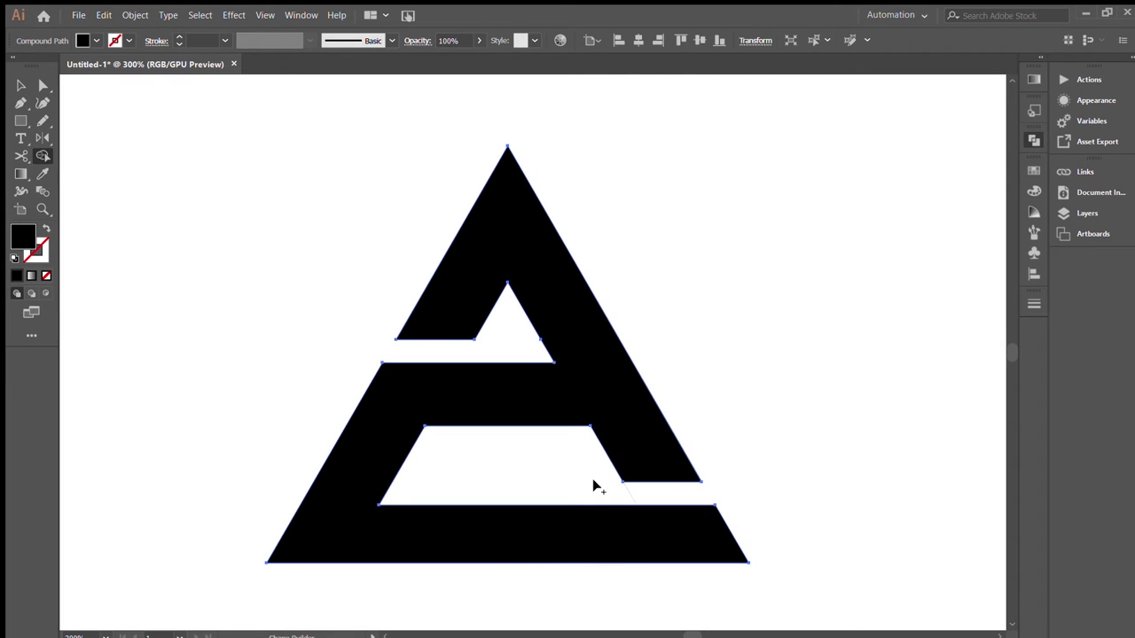
key("v")
left_click(739, 395)
left_click_drag(612, 407, 536, 420)
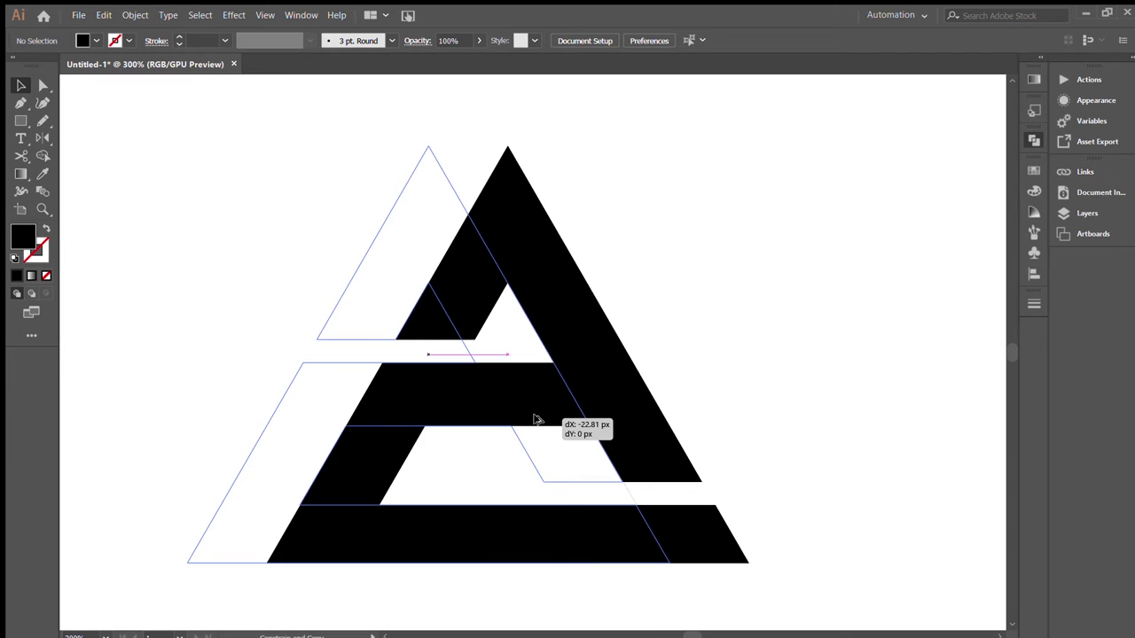
Place the offset copy of the A and switch to Outline view.
left_click_drag(535, 419, 535, 420)
key("ctrl+a")
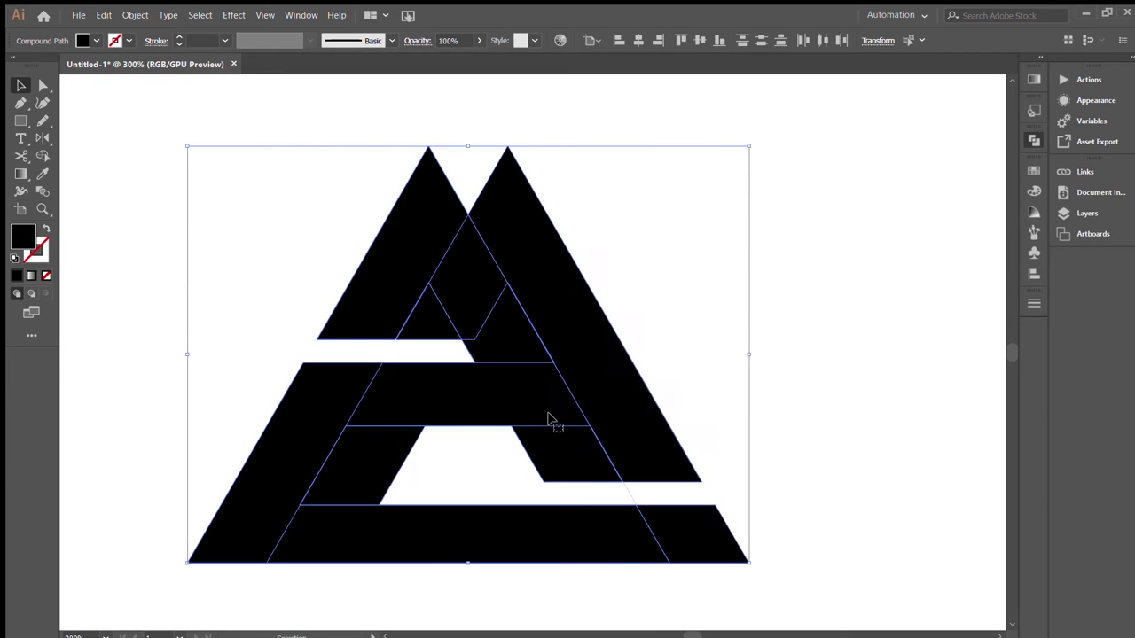
left_click(658, 320)
key("ctrl+y")
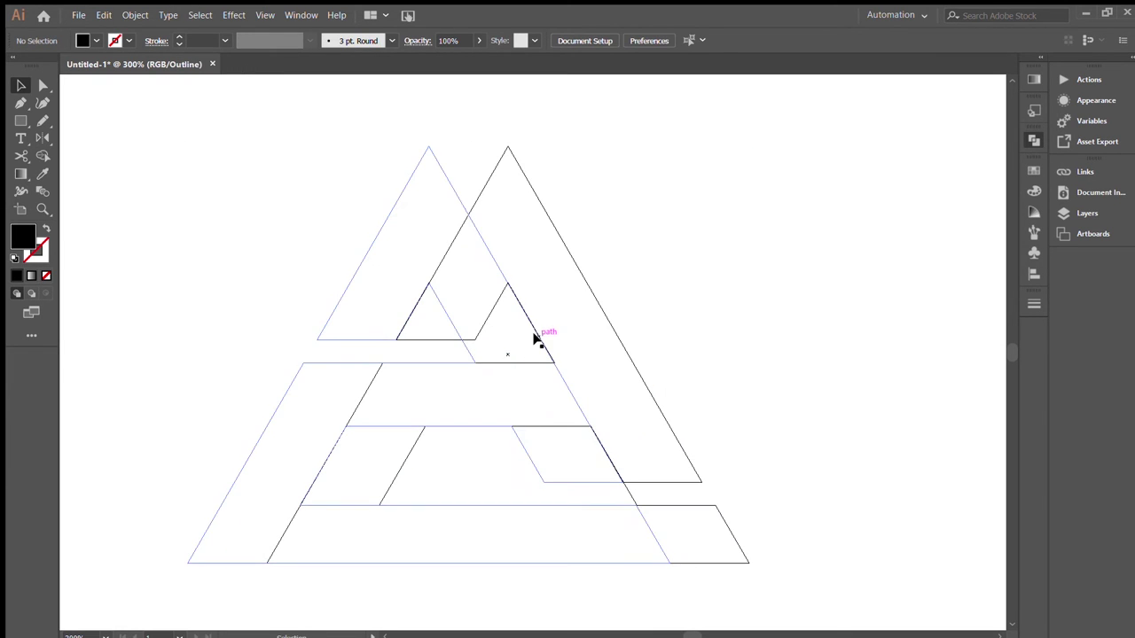
Merge a second offset copy's overlap with Shape Builder, then undo the leftover copy.
left_click_drag(535, 337, 507, 343)
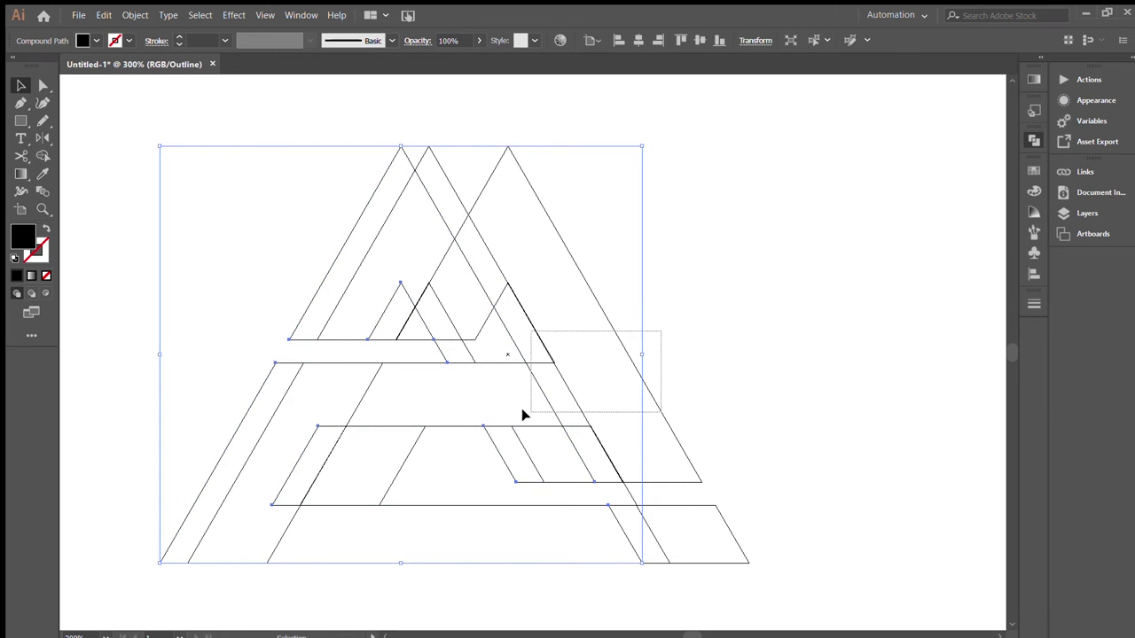
key("ctrl+a")
key("shift+m")
left_click(550, 382)
key("v")
left_click(668, 312)
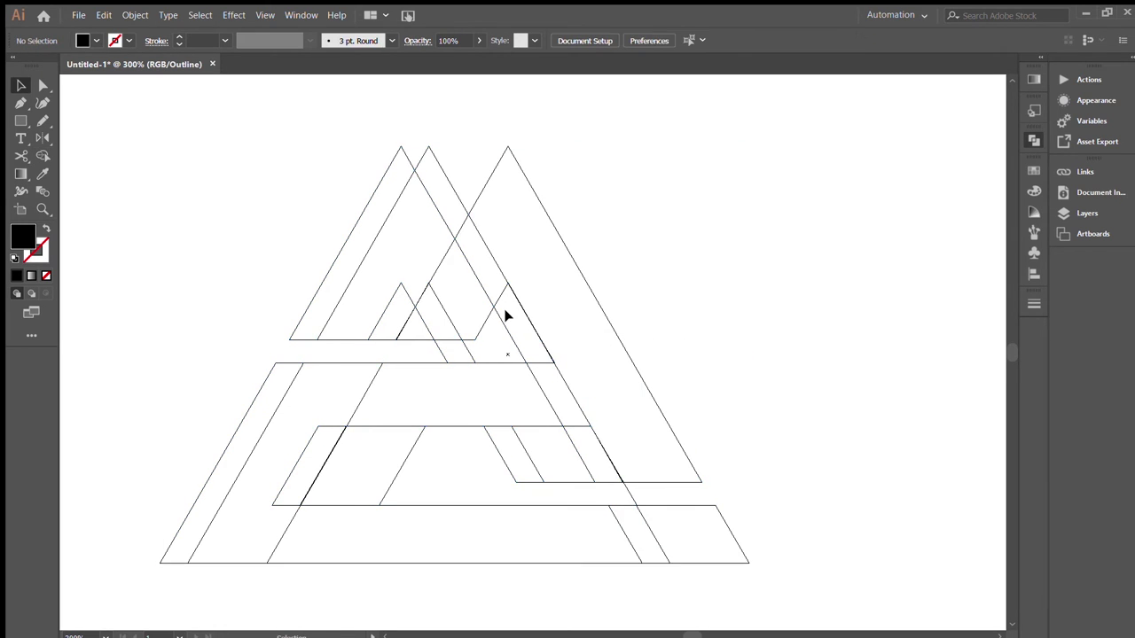
key("ctrl+z")
key("ctrl+z")
key("ctrl+z")
key("ctrl+z")
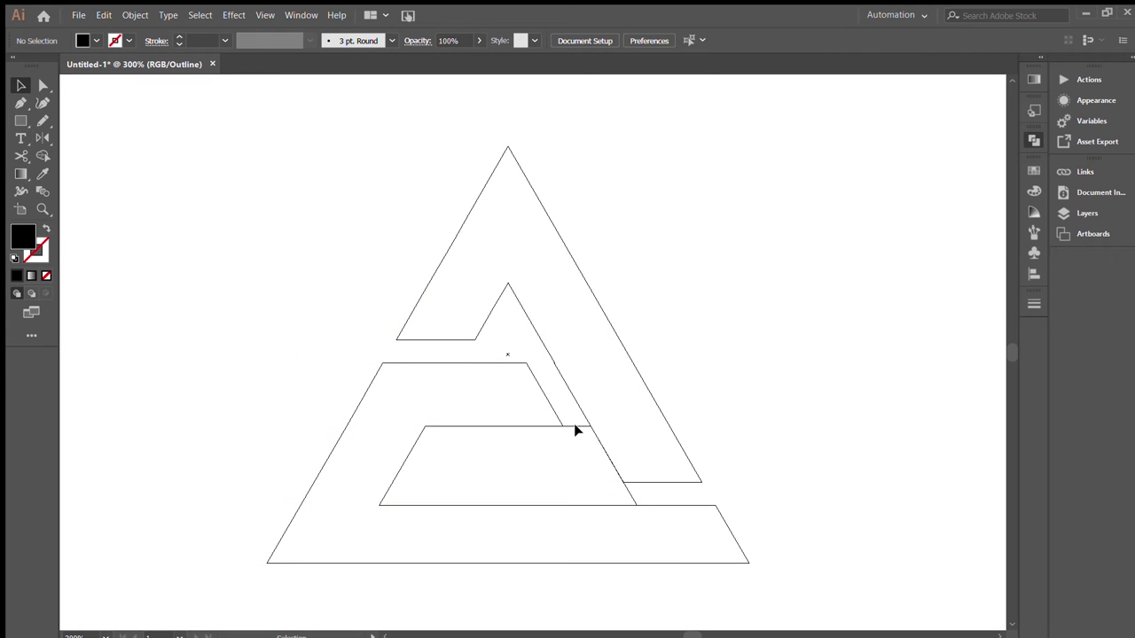
Check the inner trapezoid, then return to filled Preview and zoom in on the artwork.
left_click(578, 426)
left_click(590, 431)
left_click(577, 427)
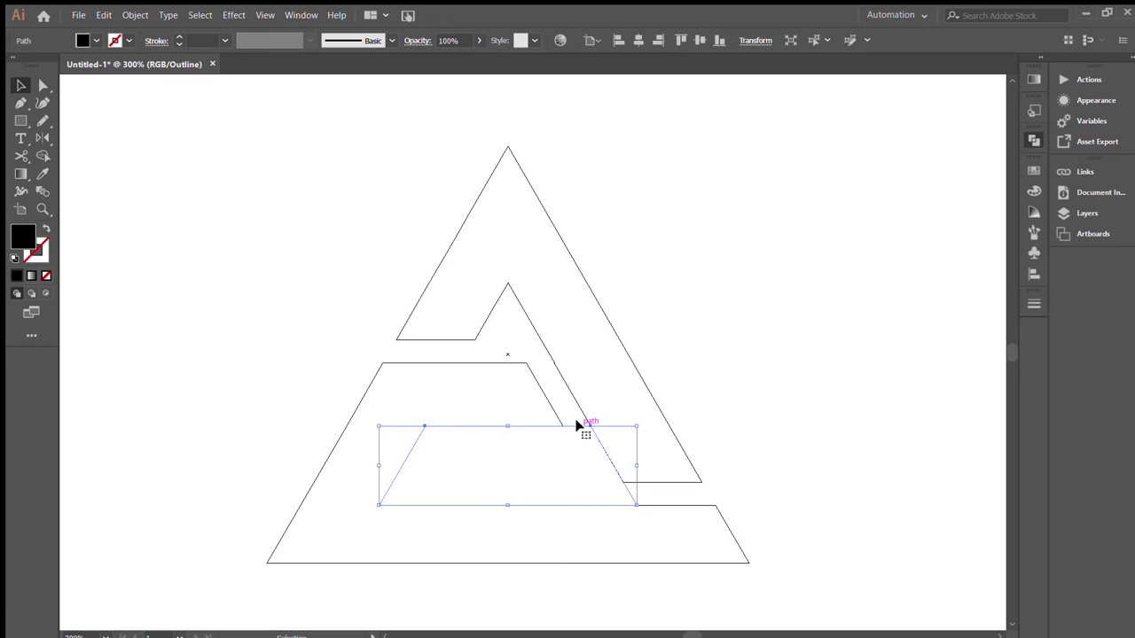
key("ctrl+shift+a")
key("ctrl+y")
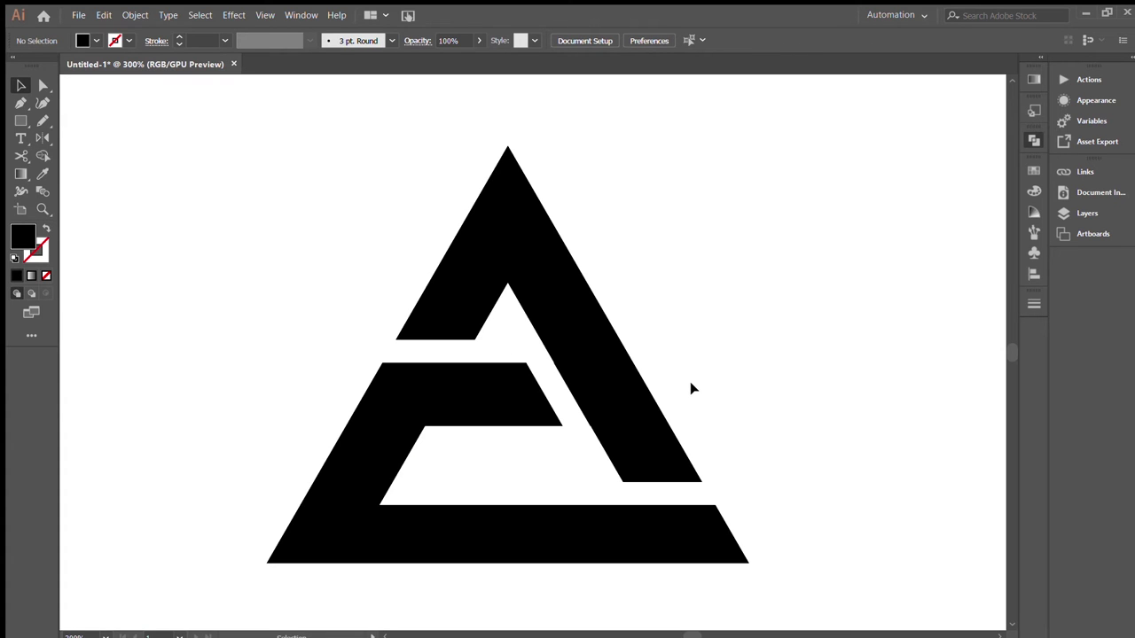
key("ctrl+minus")
key("ctrl+minus")
key("ctrl+minus")
key("ctrl+plus")
key("ctrl+plus")
key("ctrl+plus")
key("ctrl+plus")
key("ctrl+plus")
Draw a filled sliver along the right arm's inner edge with the Pen tool.
left_click_drag(694, 390, 566, 236)
key("p")
left_click(490, 232)
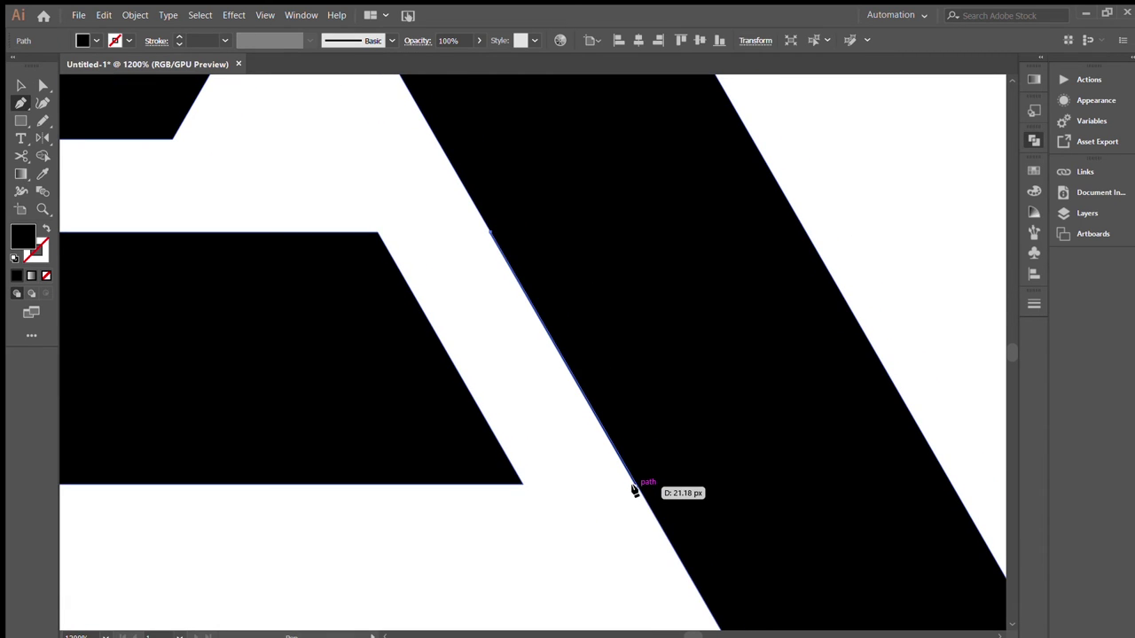
left_click(635, 486)
left_click(608, 503)
left_click_drag(486, 342, 460, 335)
left_click(491, 232)
Merge the sliver into the diagonal arm with Shape Builder and zoom in on the logo.
key("v")
key("ctrl+a")
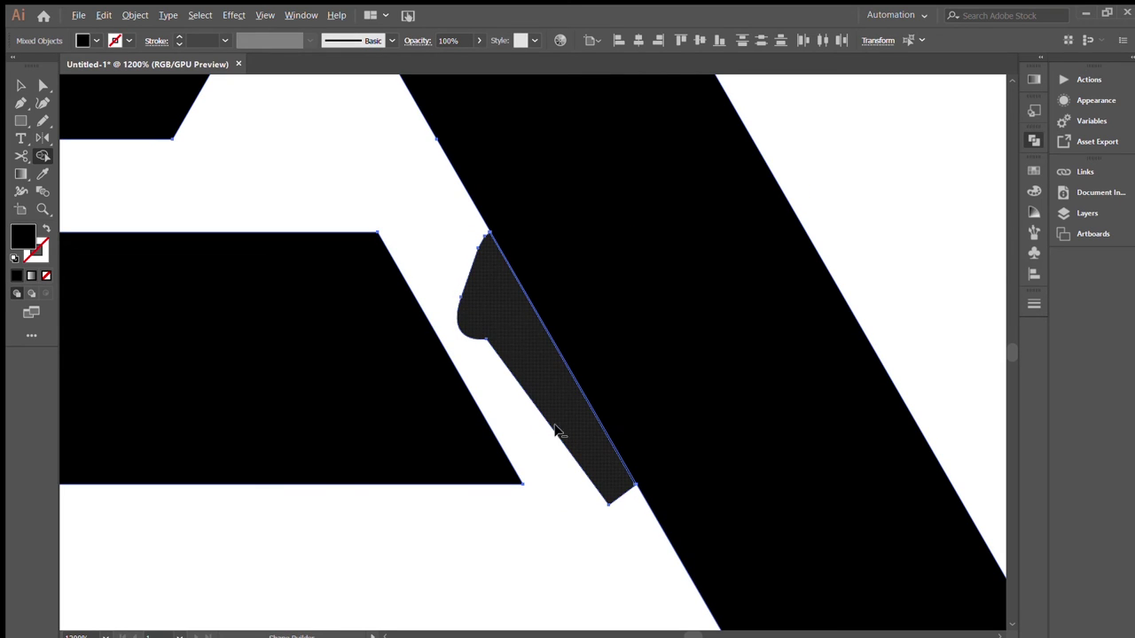
left_click(570, 376)
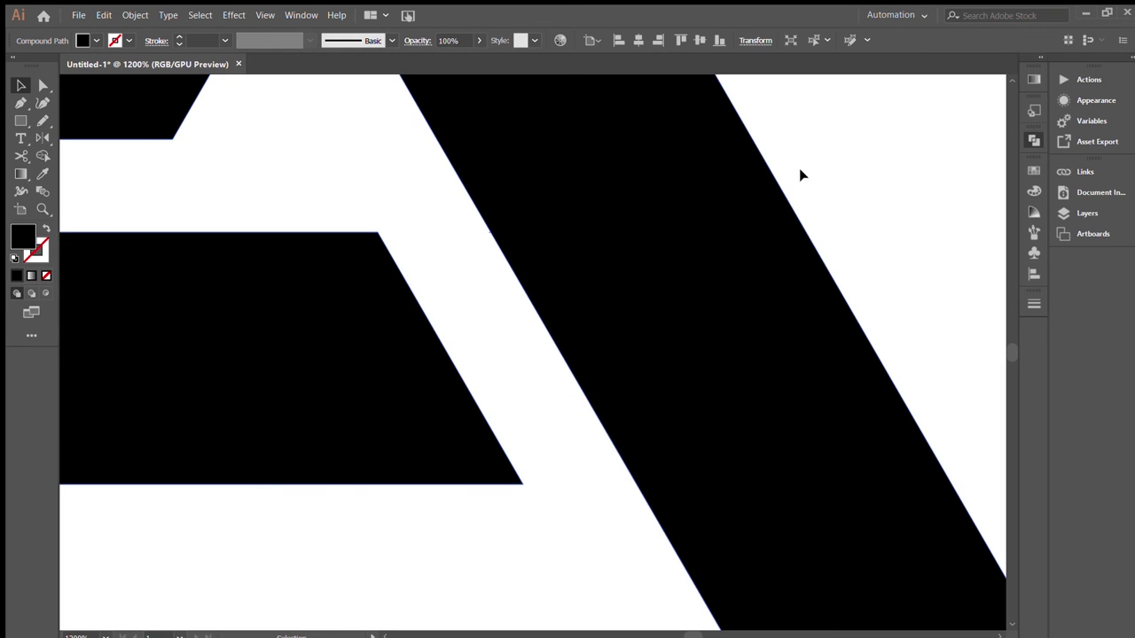
key("v")
left_click(474, 237)
scroll(516, 300, "up", 5)
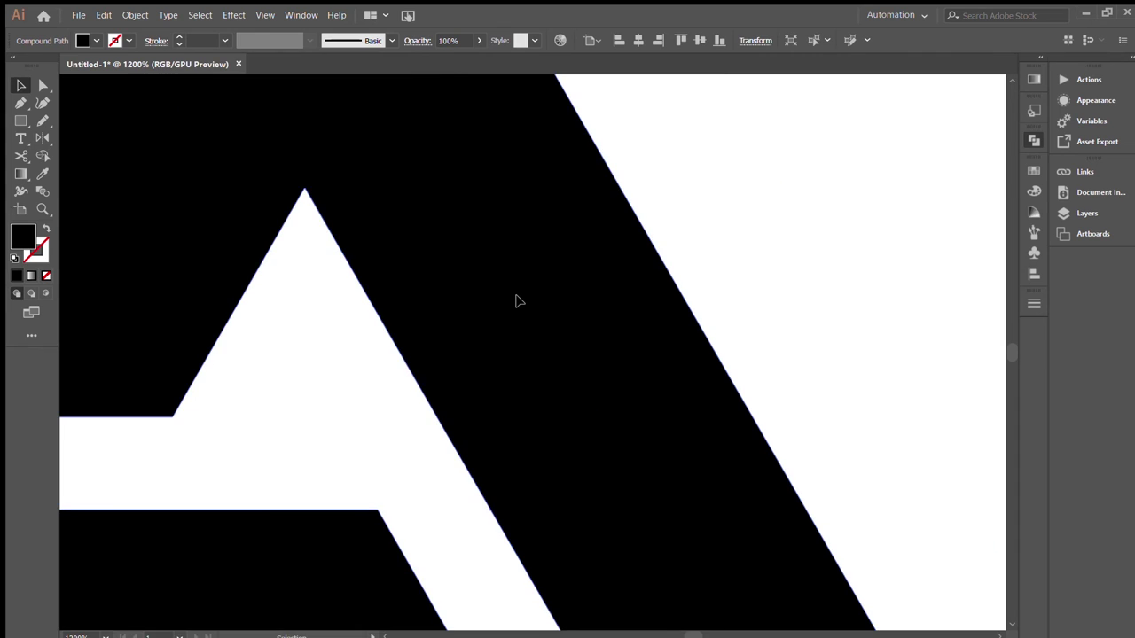
scroll(516, 302, "up", 5)
scroll(621, 265, "down", 5)
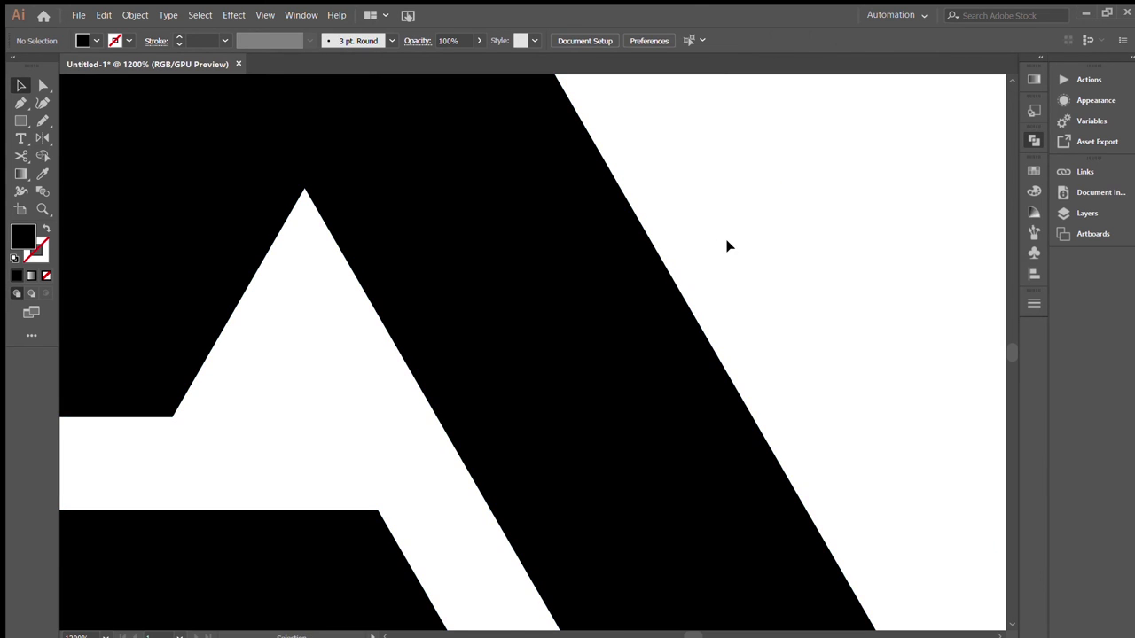
scroll(727, 246, "down", 2)
scroll(727, 245, "down", 2)
key("ctrl+plus")
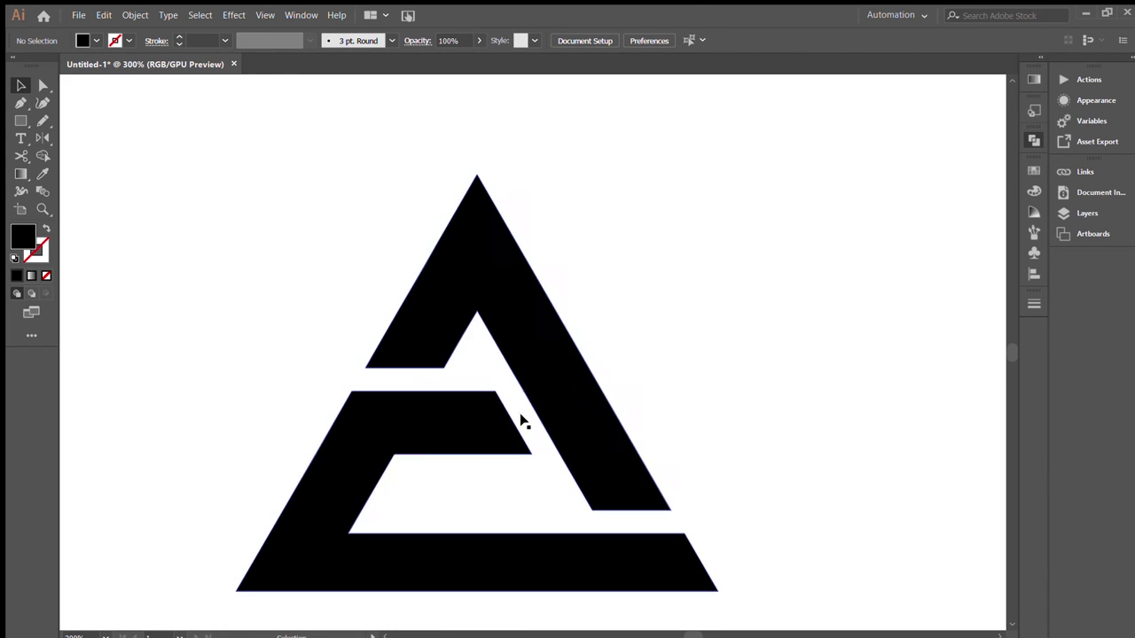
Round the middle bar's top-right corner and the upper-left arm's inner corner.
key("a")
left_click_drag(489, 401, 507, 367)
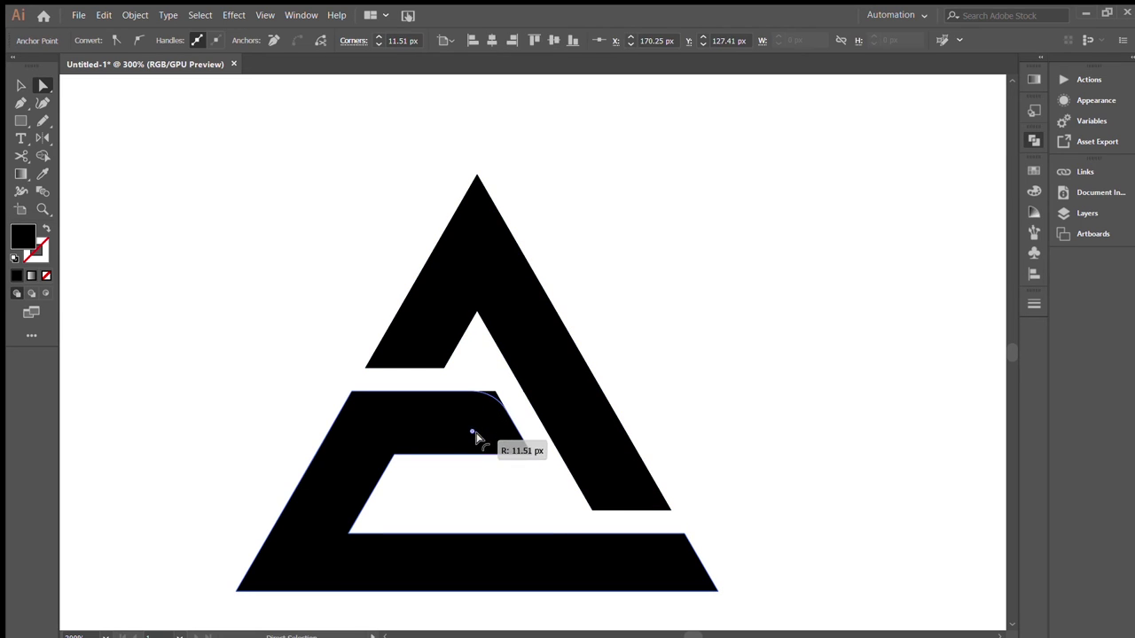
left_click(445, 367)
left_click_drag(436, 360, 436, 353)
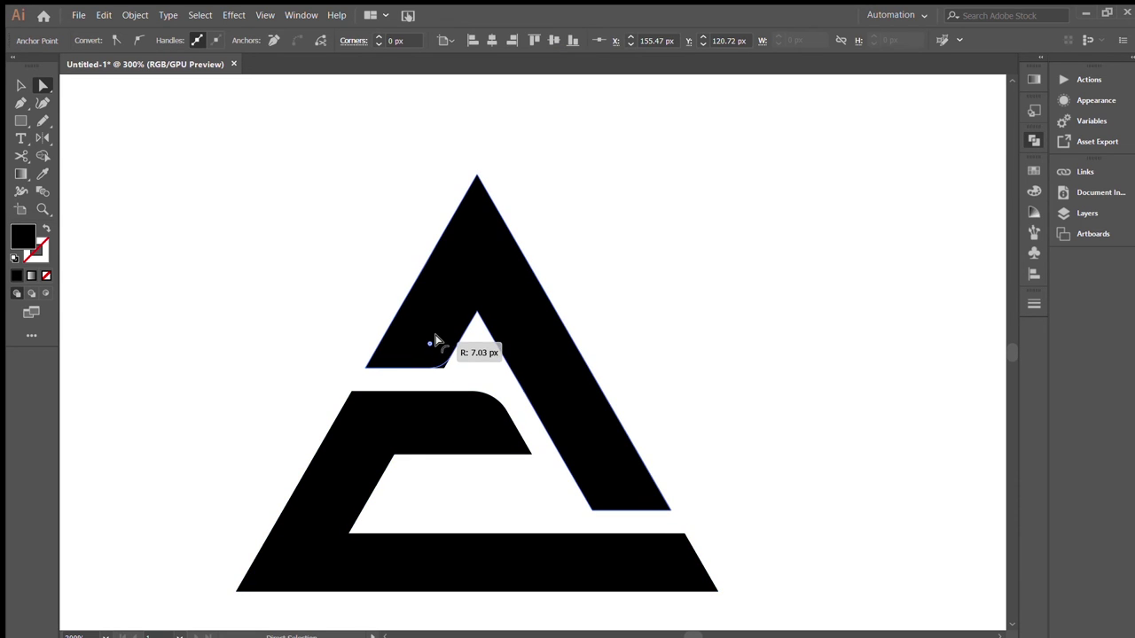
left_click(559, 523)
Round the bottom bar's top-right corner and the right arm's lower-left corner.
left_click_drag(558, 523, 528, 499)
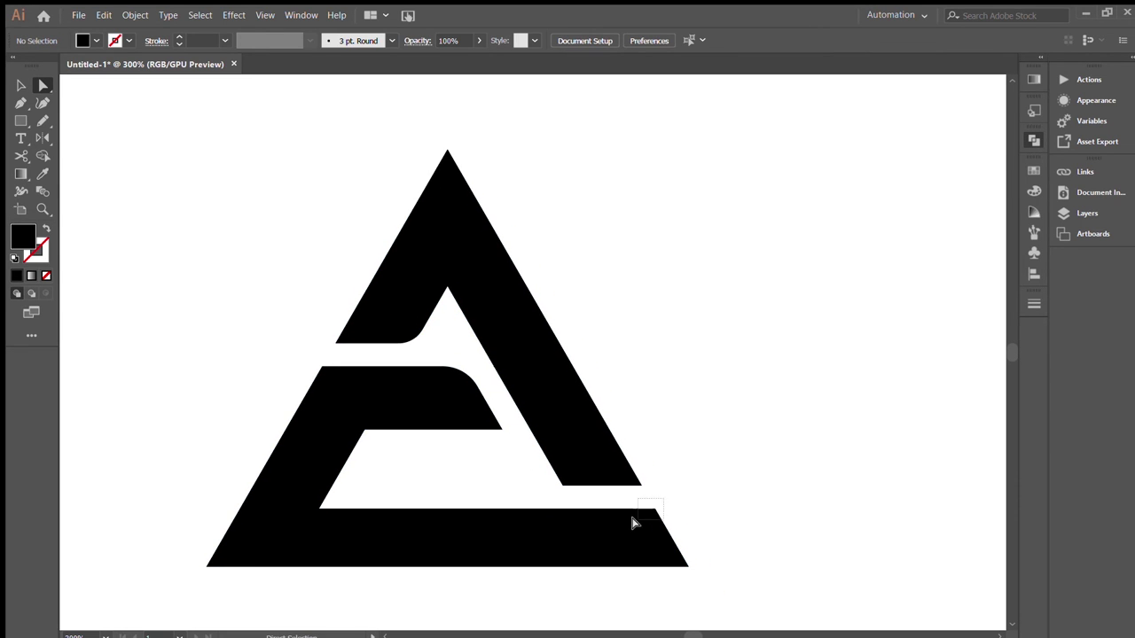
left_click(648, 519)
left_click_drag(648, 519, 636, 542)
left_click(553, 499)
left_click(562, 471)
left_click_drag(564, 472, 582, 464)
left_click(652, 439)
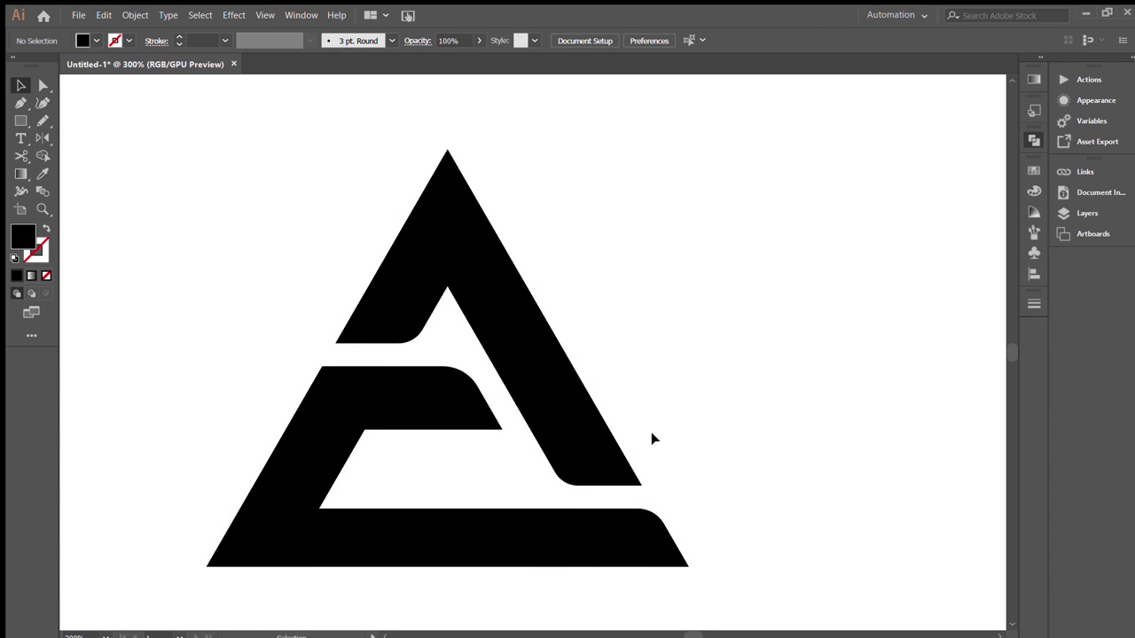
key("ctrl+minus")
key("ctrl+minus")
key("ctrl+plus")
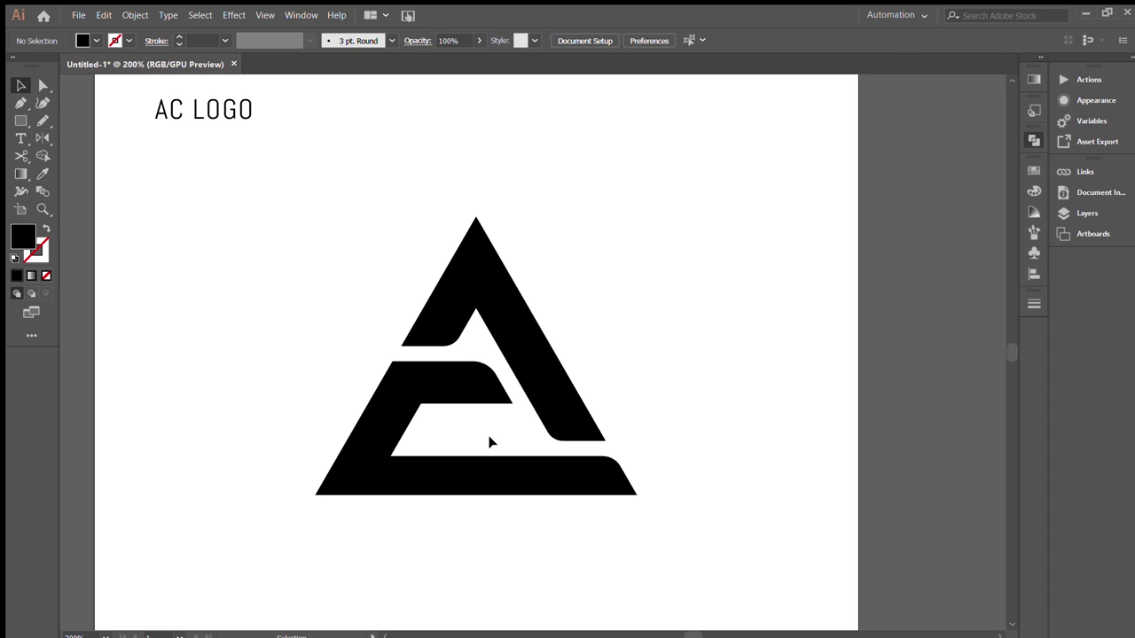
Ungroup the logo so the A and C pieces are selectable individually.
left_click_drag(627, 308, 514, 94)
key("a")
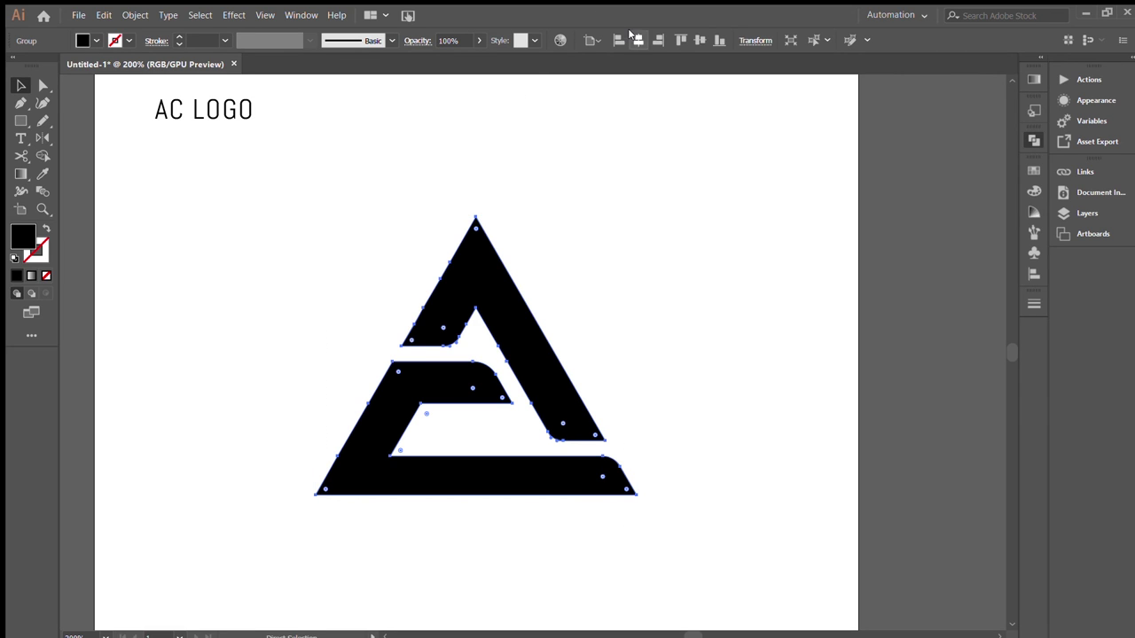
key("v")
left_click(623, 223)
left_click(414, 339)
key("ctrl+8")
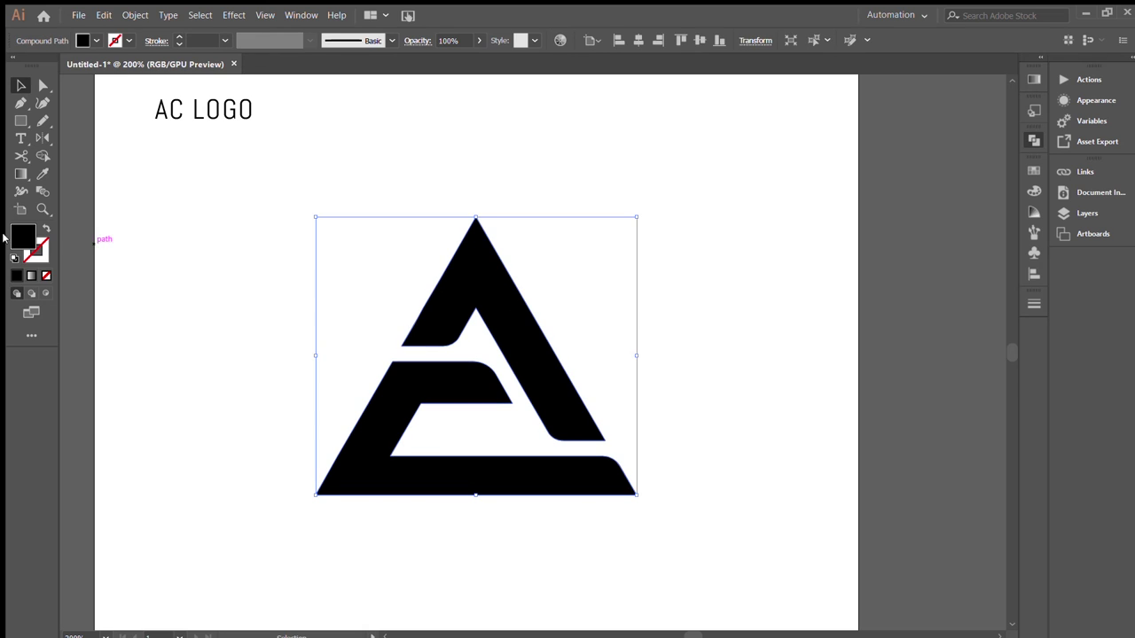
left_click(525, 220)
left_click(519, 317)
left_click(520, 329, "shift")
Fill the upper A red and the lower C dark gray, then zoom out.
left_click(521, 337)
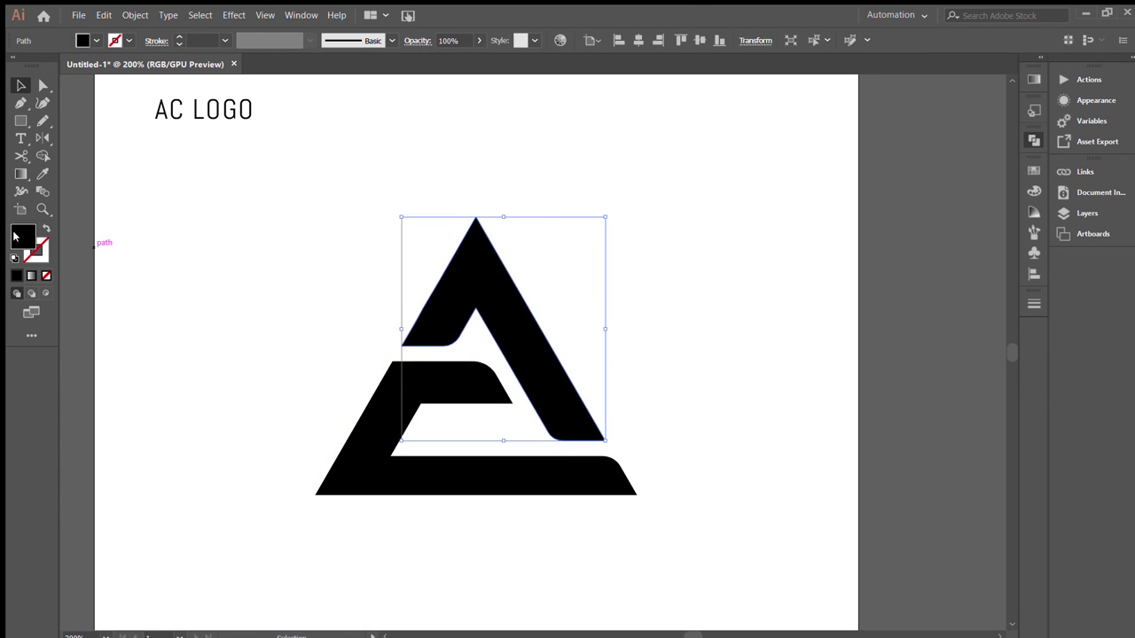
left_click(544, 474)
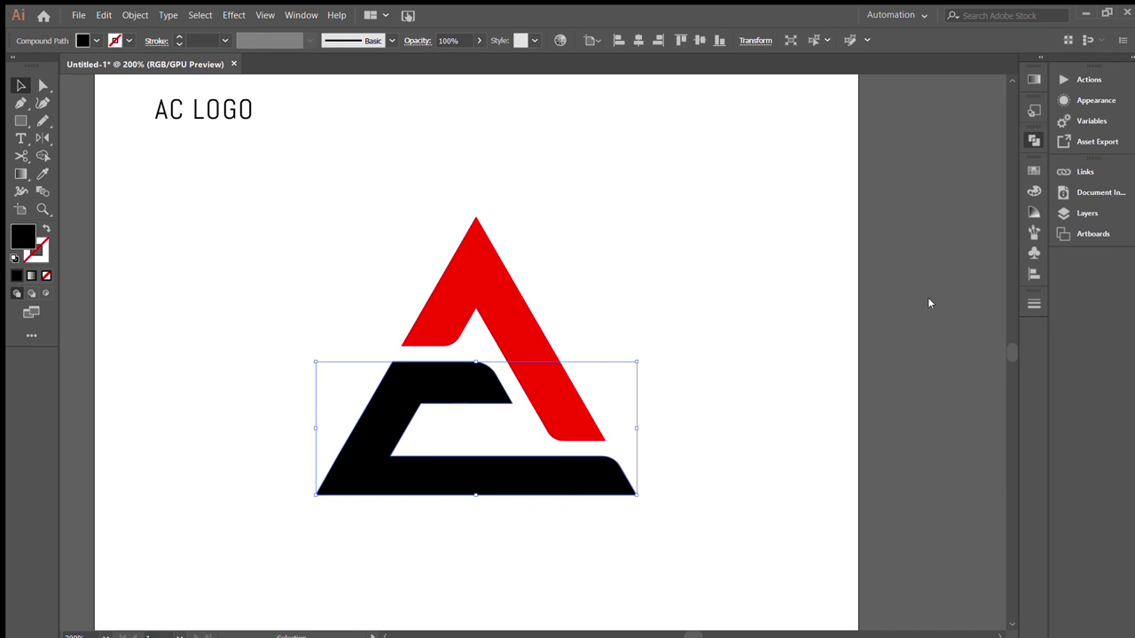
left_click(709, 287)
left_click_drag(695, 284, 695, 240)
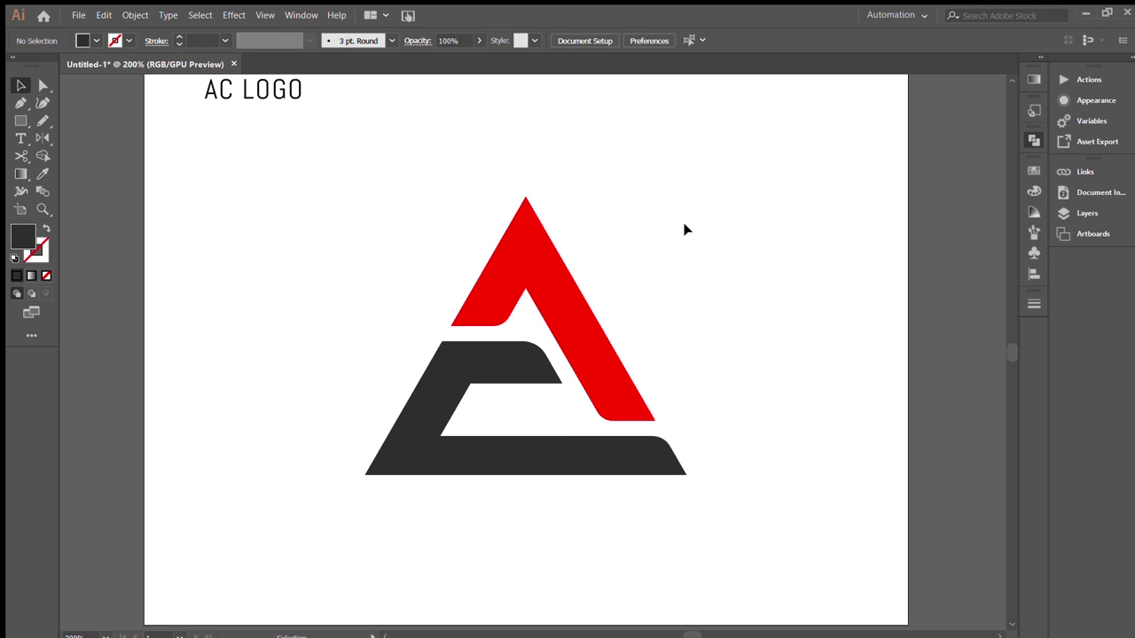
key("ctrl+minus")
Select the entire AC logo as one group with the Selection tool.
left_click(543, 375)
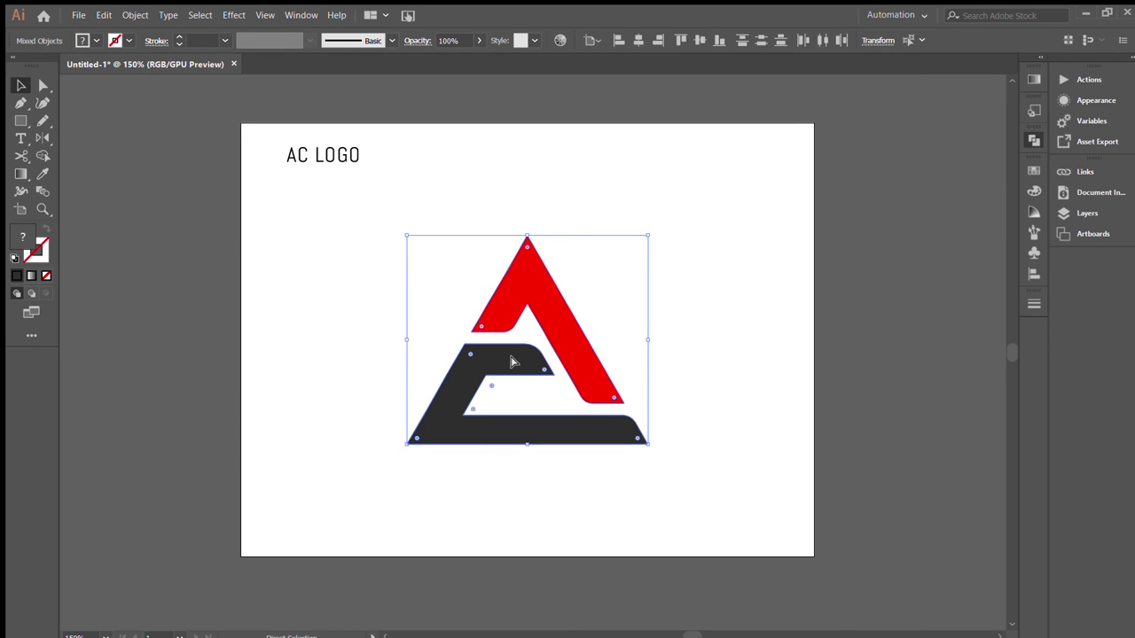
key("v")
left_click(748, 297)
left_click(495, 391)
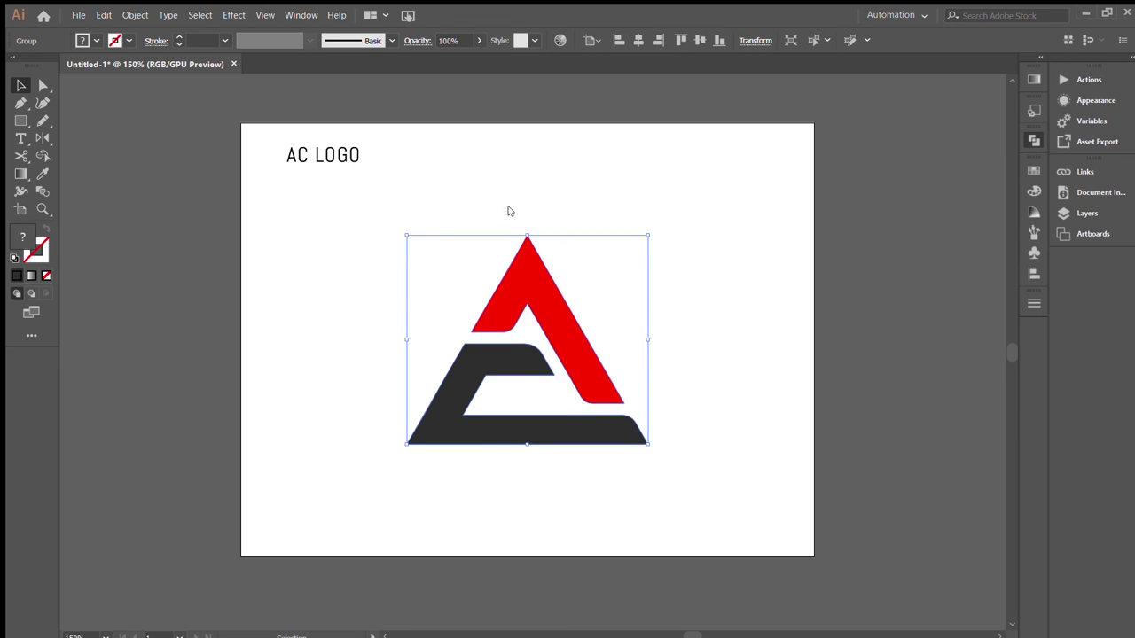
Apply a drop shadow under the logo, trying lighter and darker versions, then deselect to review it.
key("shift+ctrl+e")
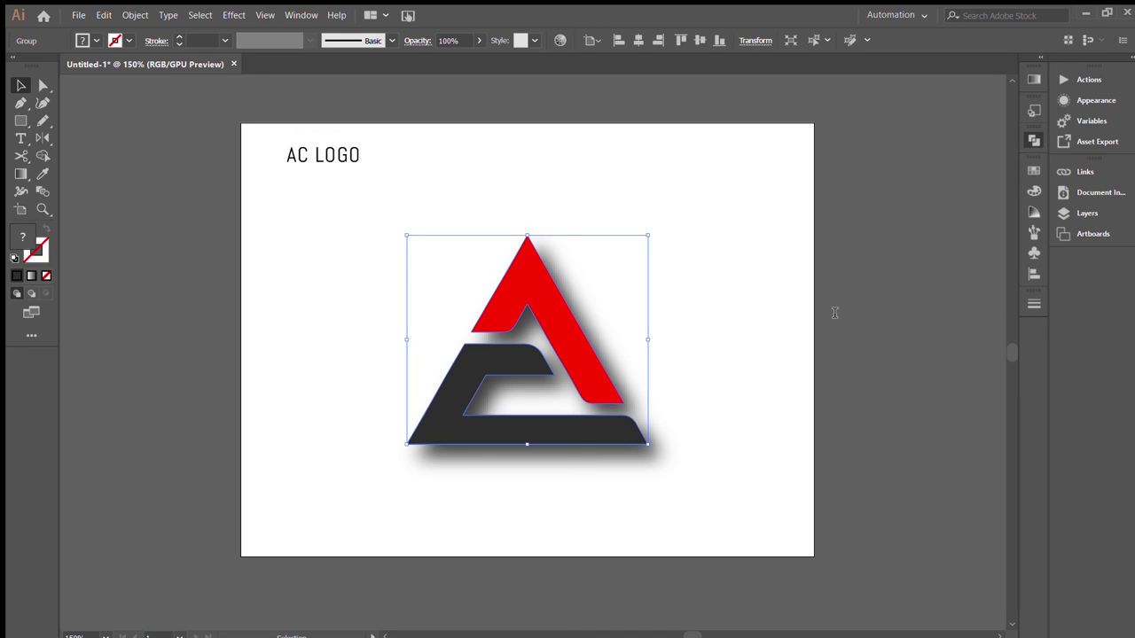
key("ctrl+z")
key("shift+ctrl+e")
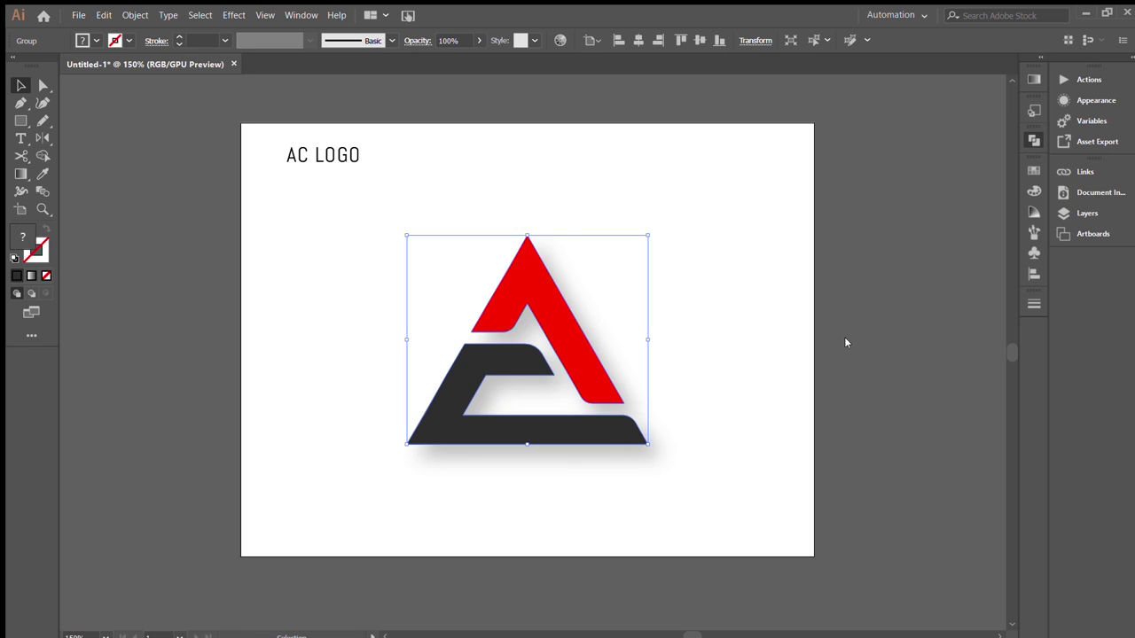
key("ctrl+z")
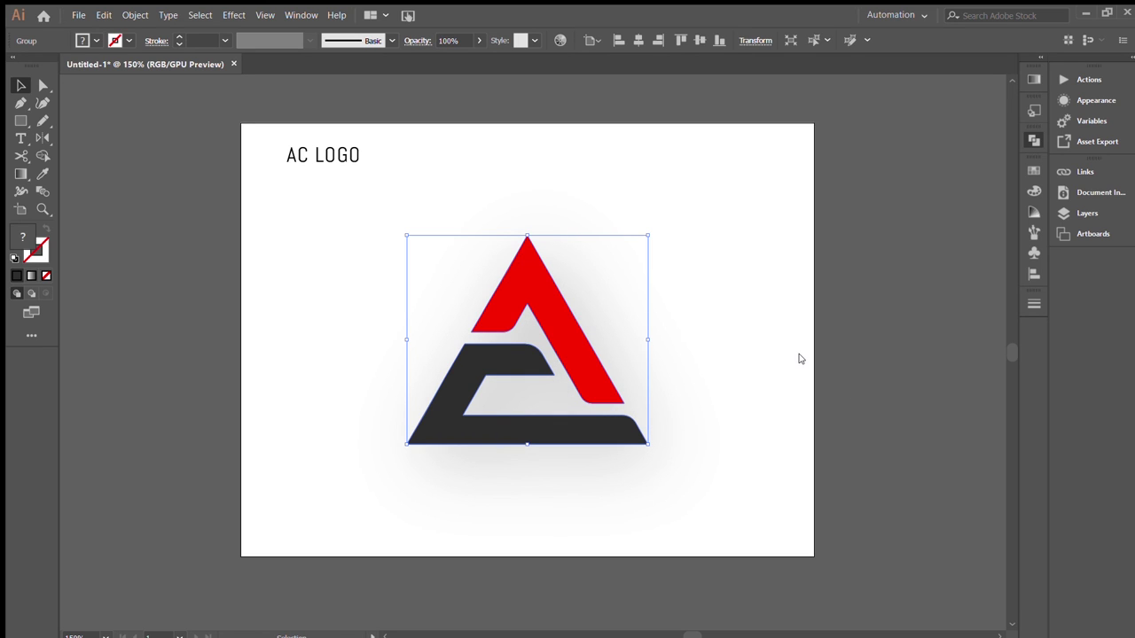
key("shift+ctrl+z")
left_click(719, 391)
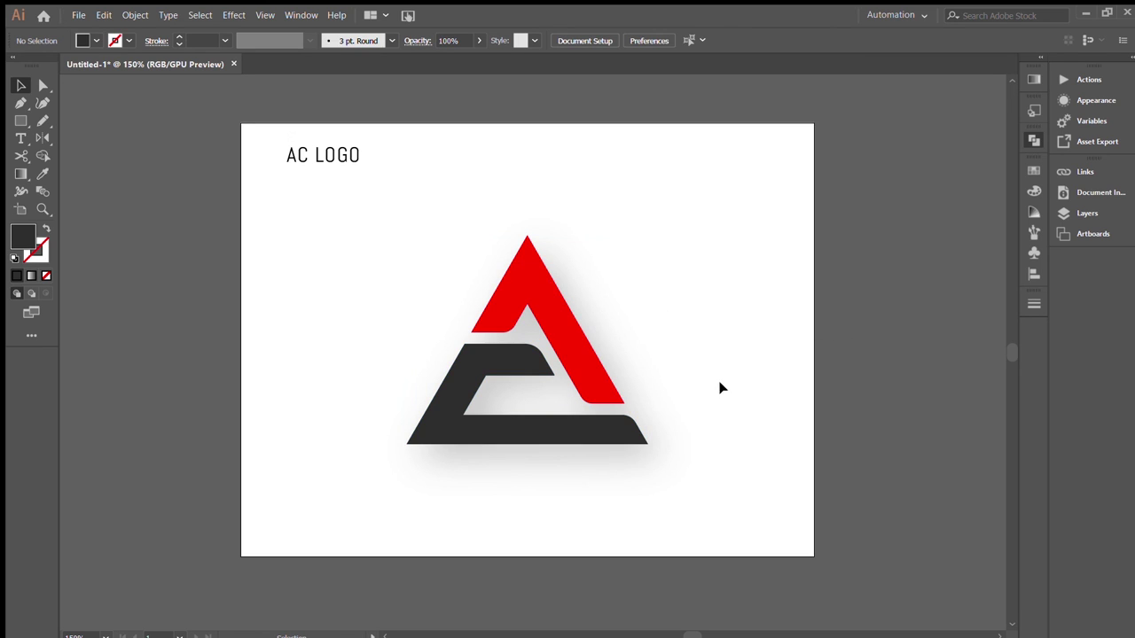
left_click_drag(690, 301, 688, 305)
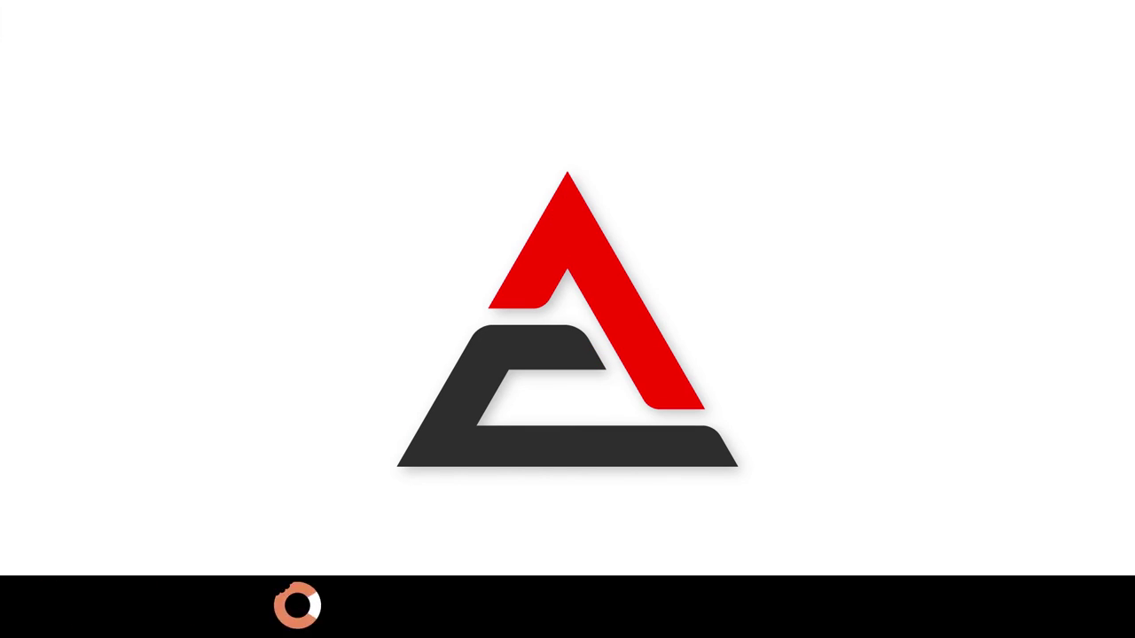